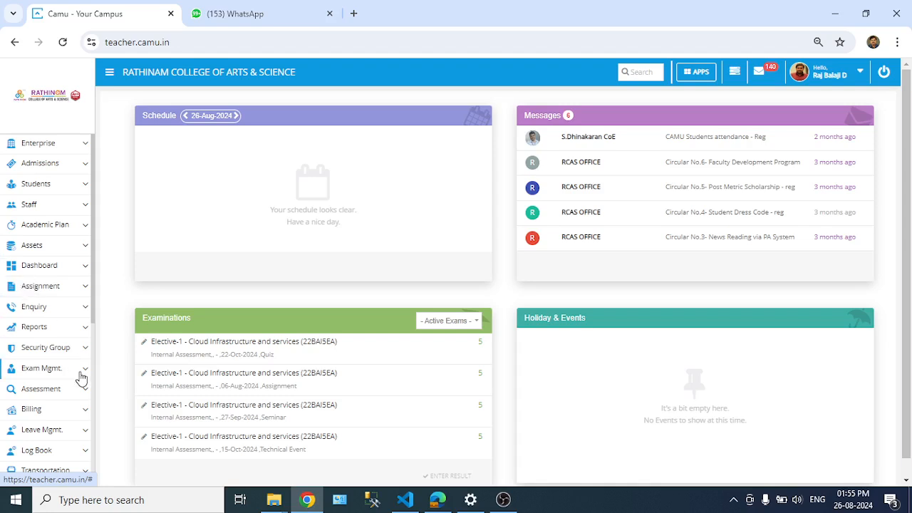
# - Open the Manage Examinations page under exam management and reset its selection form
pyautogui.click(28, 371)
pyautogui.scroll(-3, 29, 399)
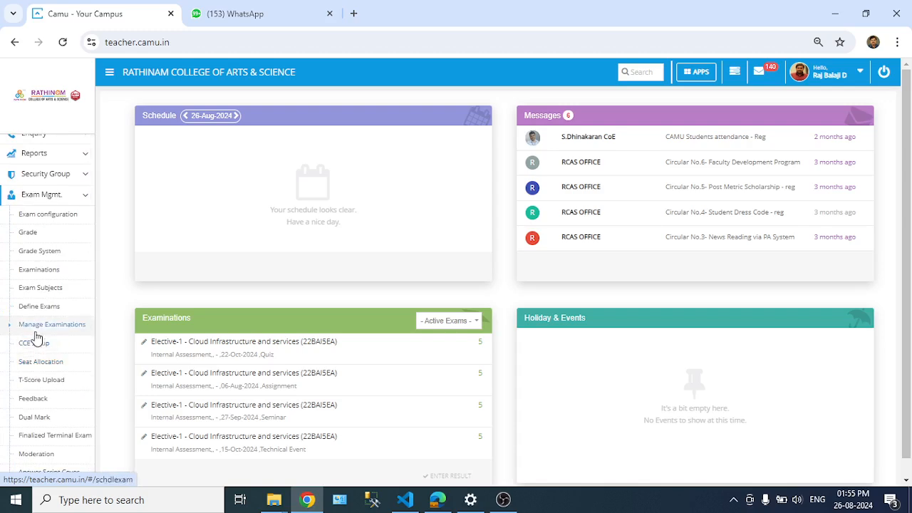
pyautogui.click(37, 329)
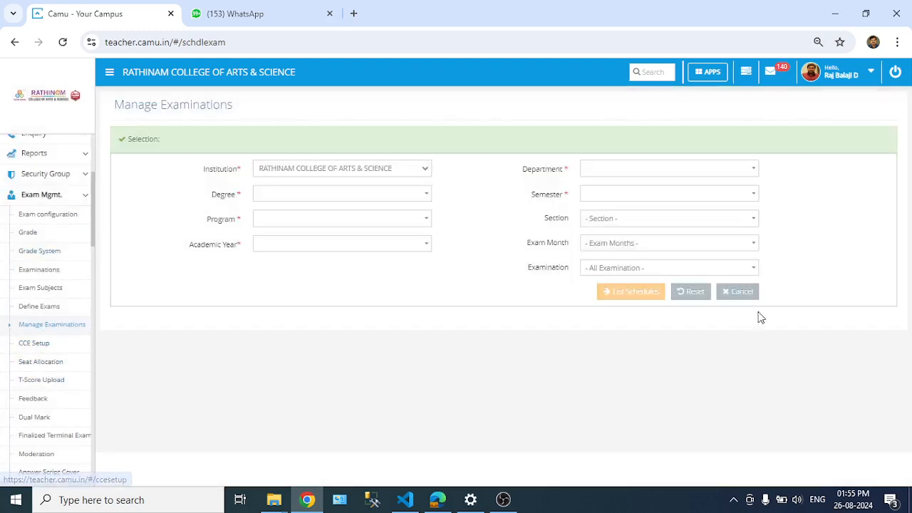
pyautogui.click(690, 292)
# - Set the institution to RATHINAM COLLEGE OF ARTS & SCIENCE and the degree to Undergraduate
pyautogui.click(307, 170)
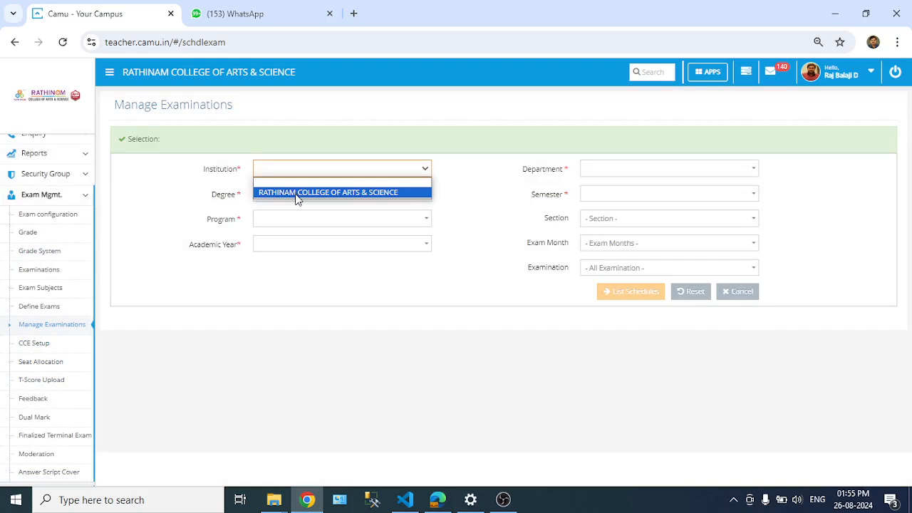
pyautogui.click(297, 197)
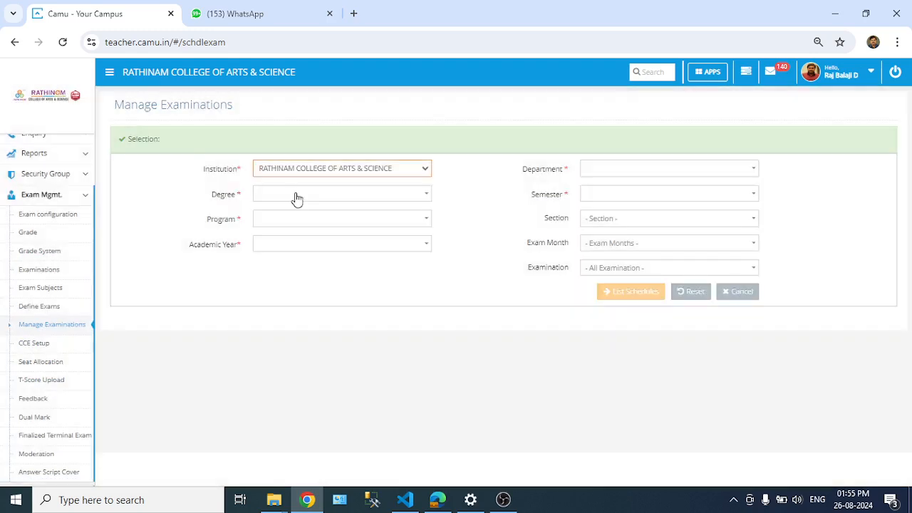
pyautogui.click(297, 199)
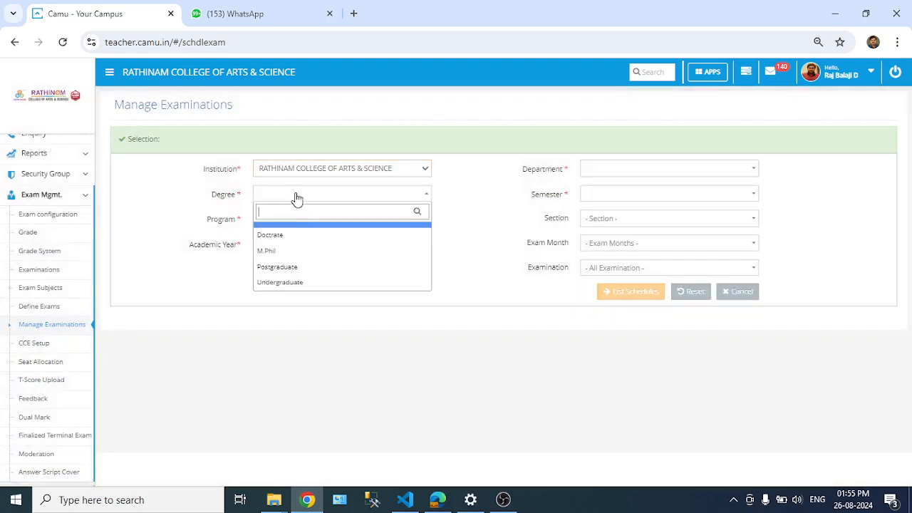
pyautogui.click(319, 284)
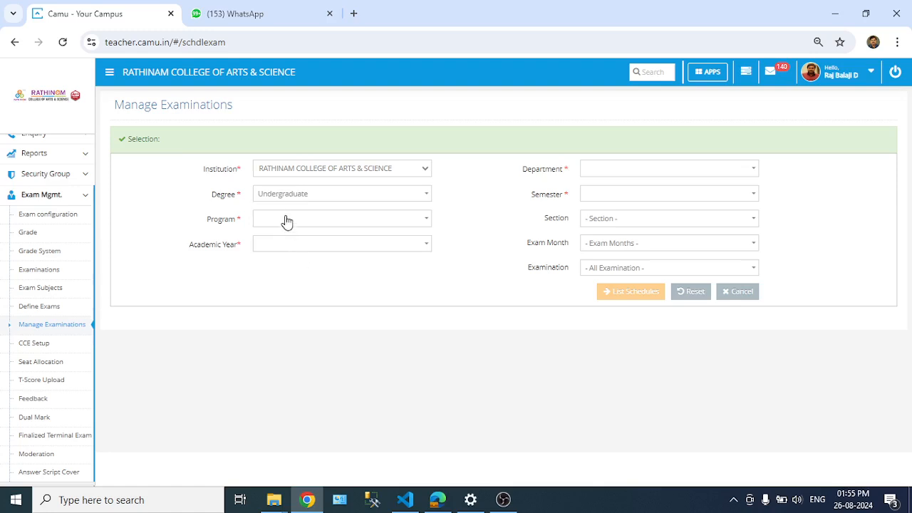
# - Choose the program B.Sc Computer Science (Artificial Intelligence & Data Science) and the academic year 2024-2025
pyautogui.click(286, 222)
pyautogui.write('data')
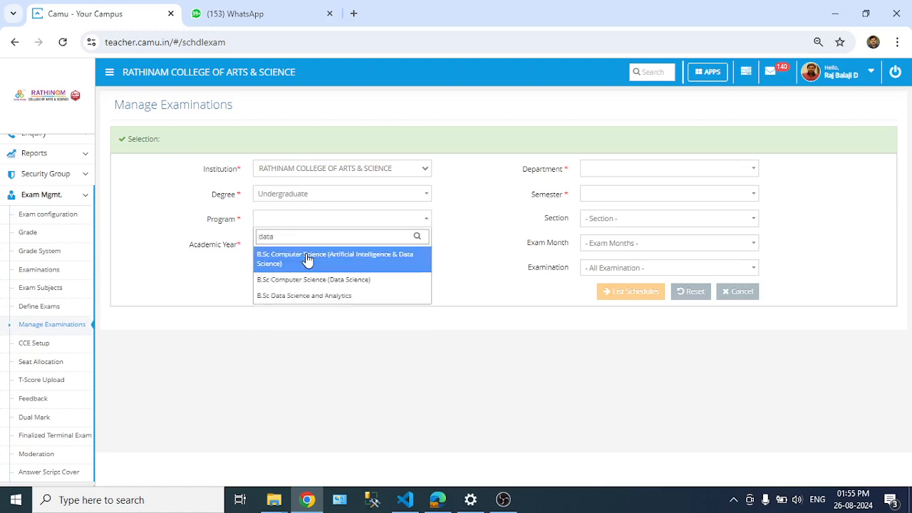
pyautogui.click(308, 260)
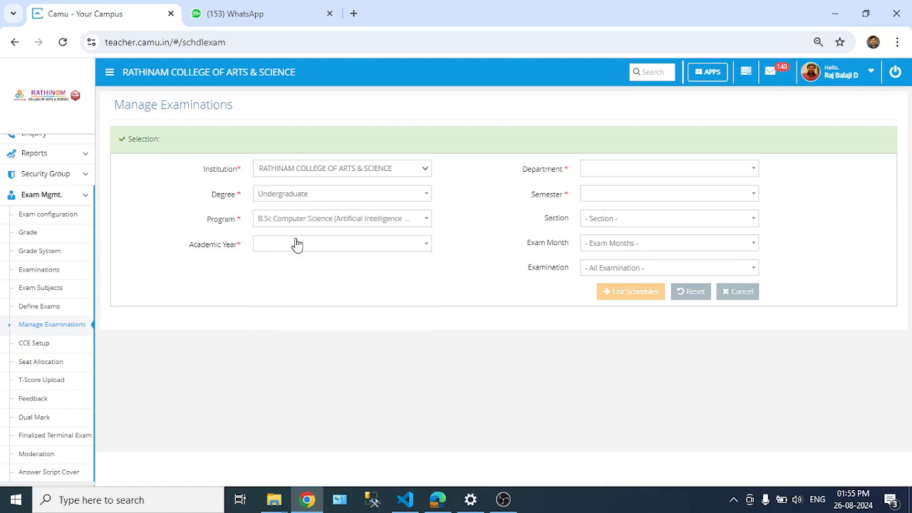
pyautogui.click(298, 244)
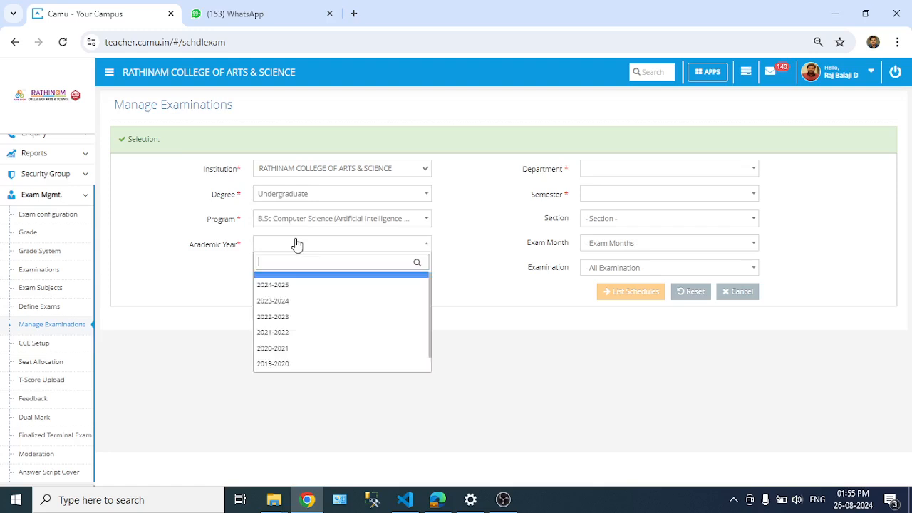
pyautogui.click(300, 284)
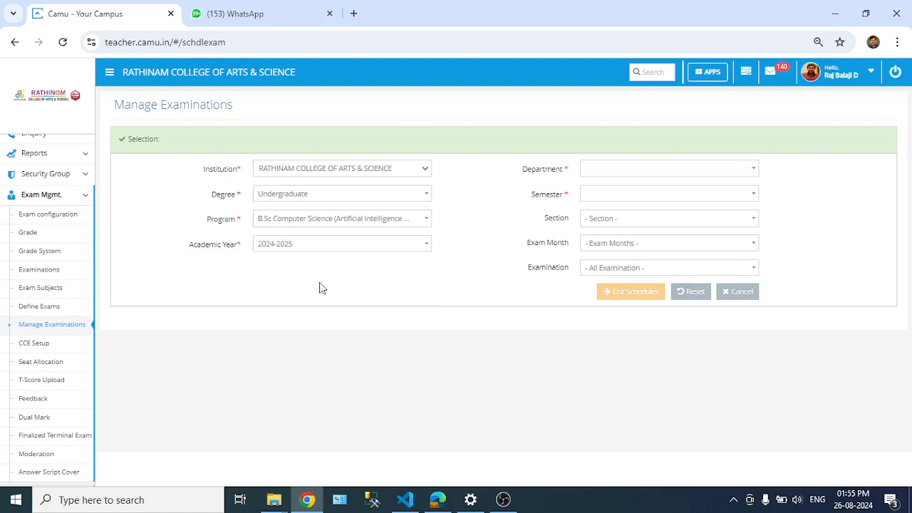
# - Set the department to Computer Science I and the semester to 5
pyautogui.click(629, 171)
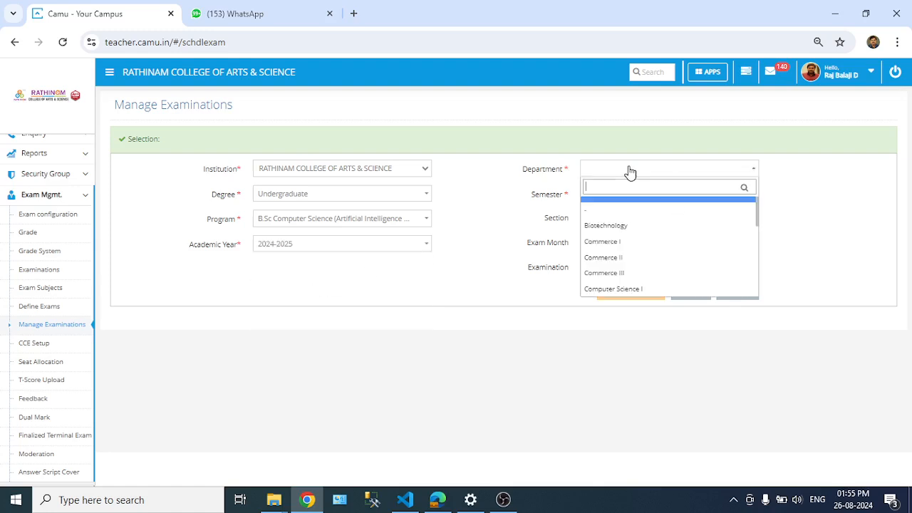
pyautogui.click(645, 289)
pyautogui.click(595, 192)
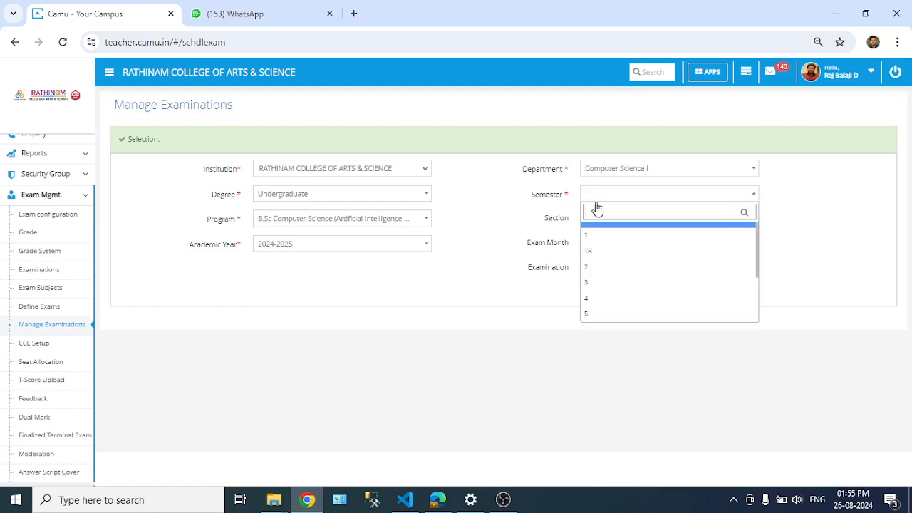
pyautogui.click(610, 313)
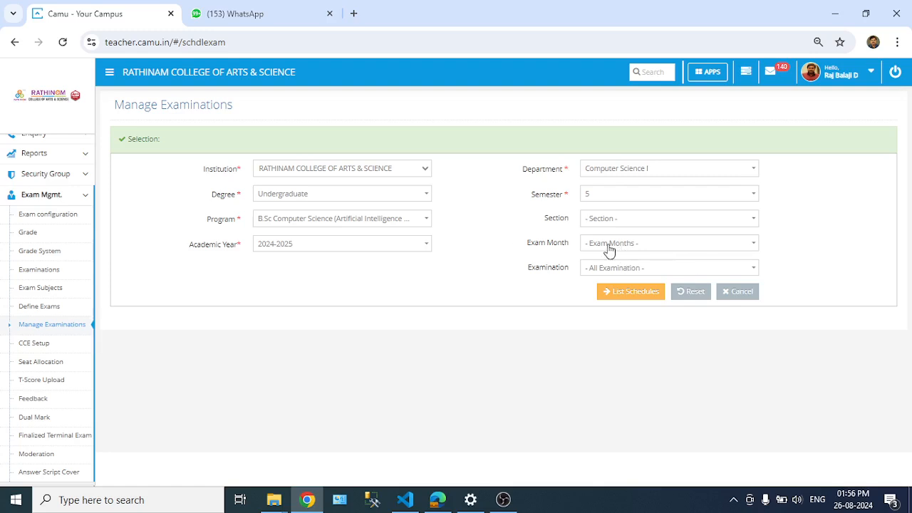
# - List the exam schedules for exam month Nov-2024 and examination Internal Assessment - Internal Assessment
pyautogui.click(633, 249)
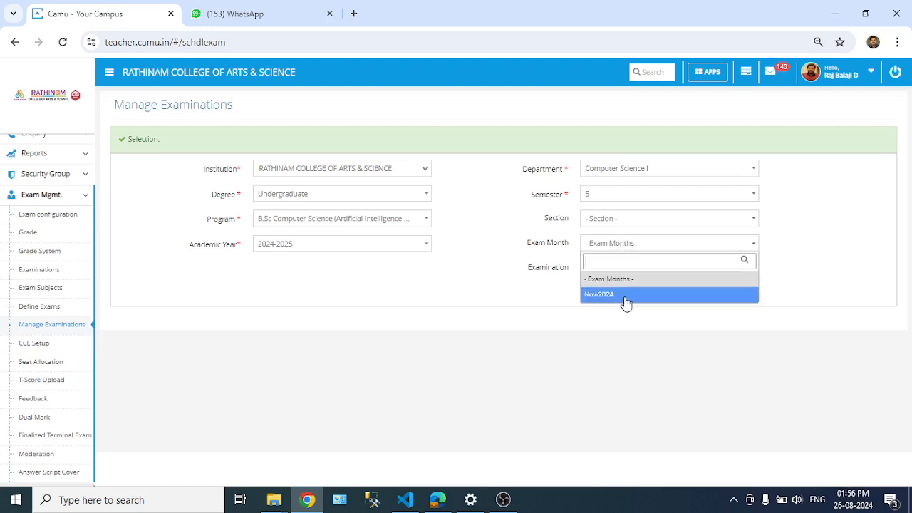
pyautogui.click(626, 297)
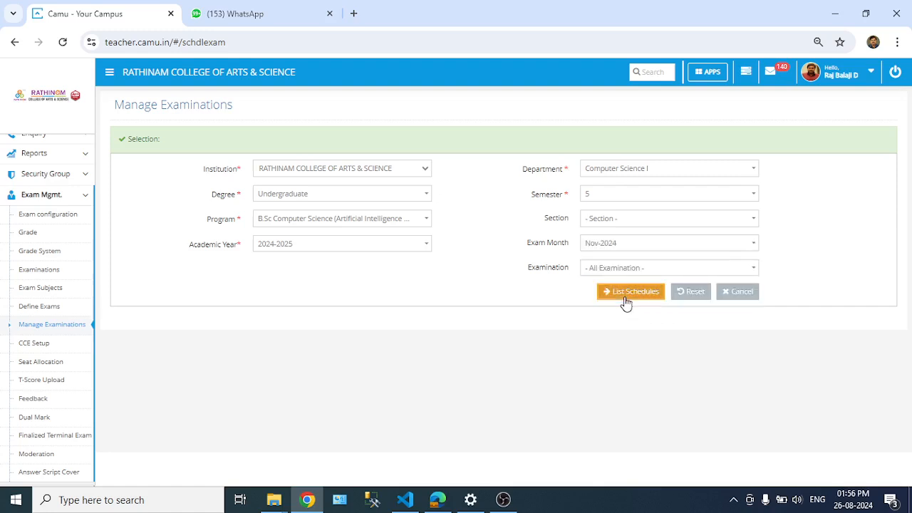
pyautogui.click(639, 268)
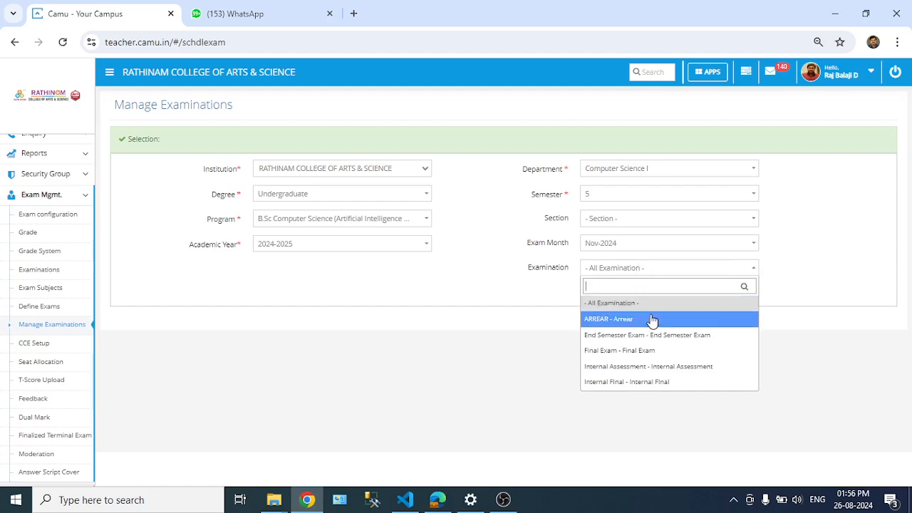
pyautogui.click(660, 367)
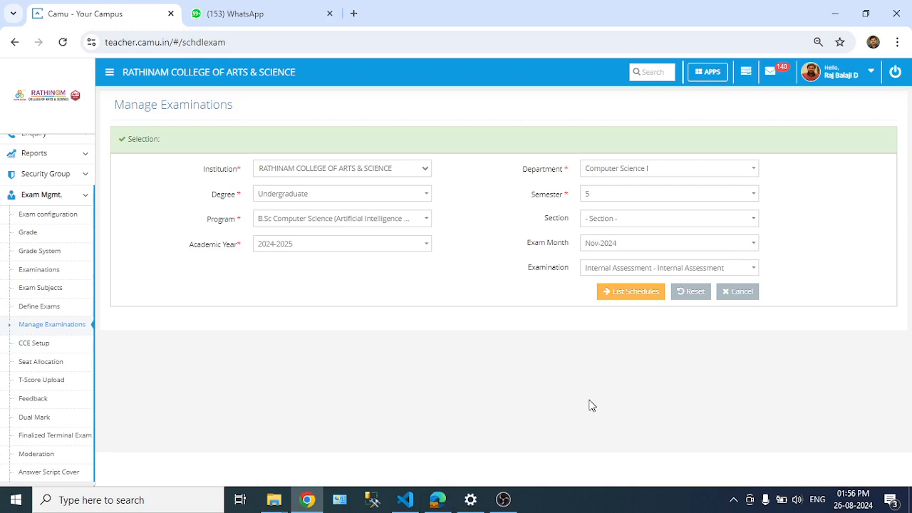
pyautogui.click(634, 293)
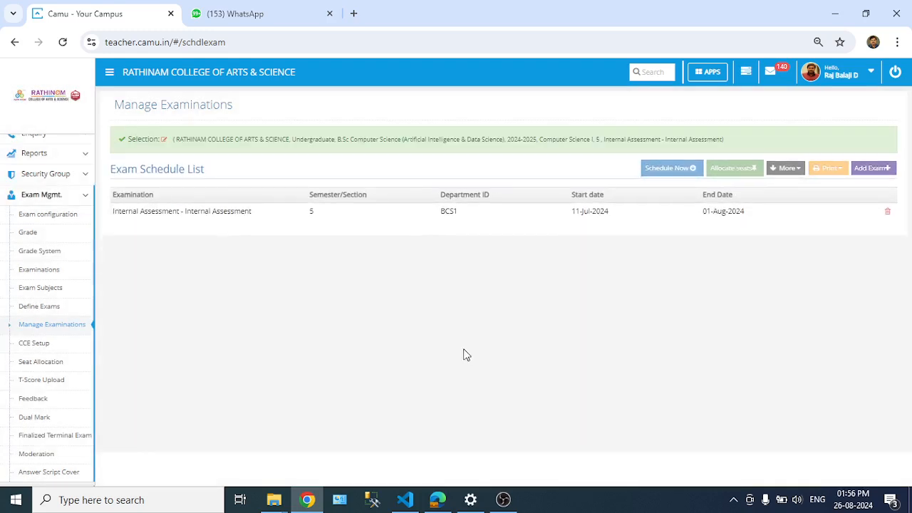
# - Show the exam schedule of the Internal Assessment examination and look through its courses
pyautogui.click(194, 221)
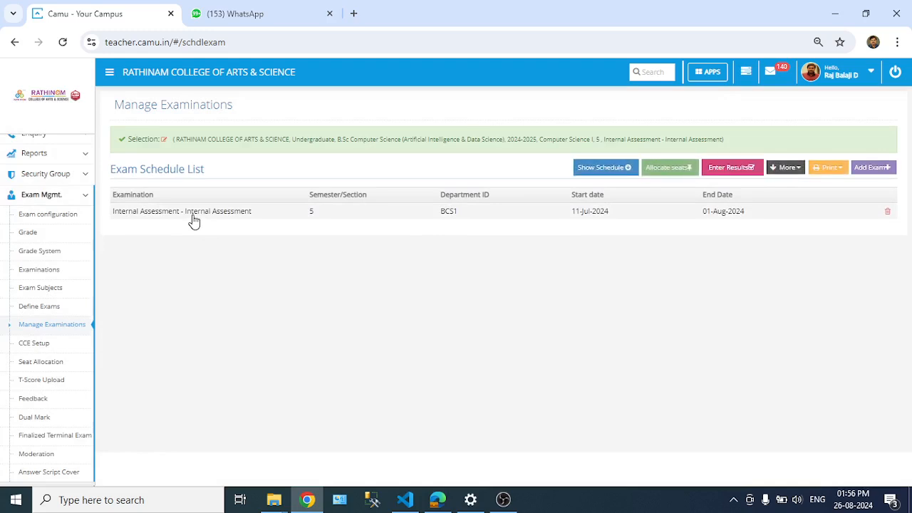
pyautogui.click(598, 171)
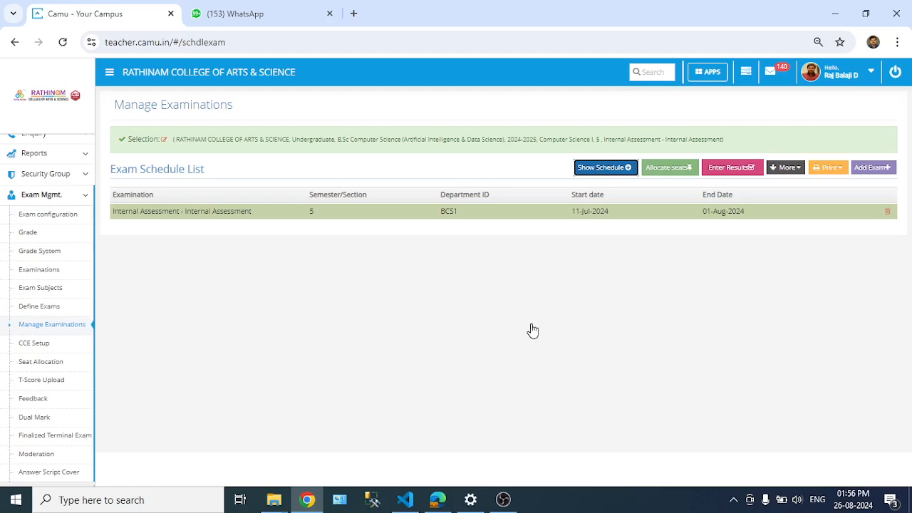
pyautogui.scroll(-3, 504, 372)
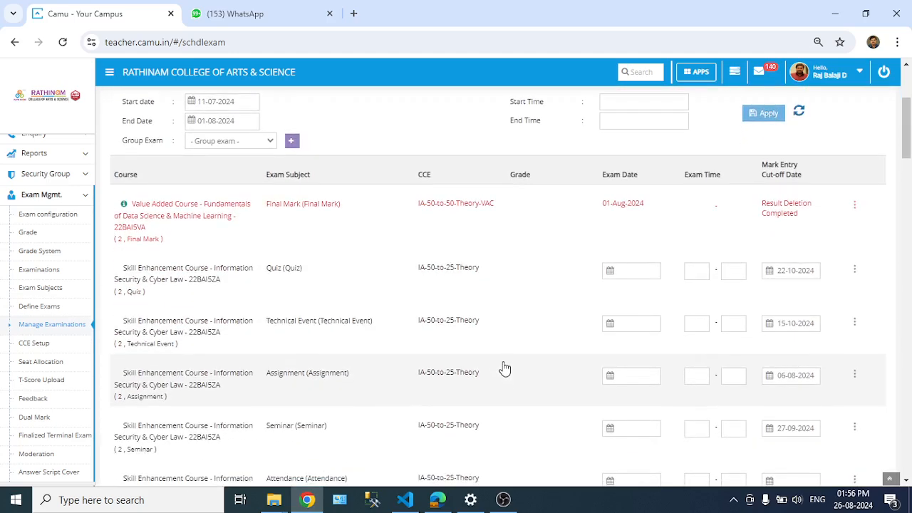
pyautogui.scroll(-9, 504, 368)
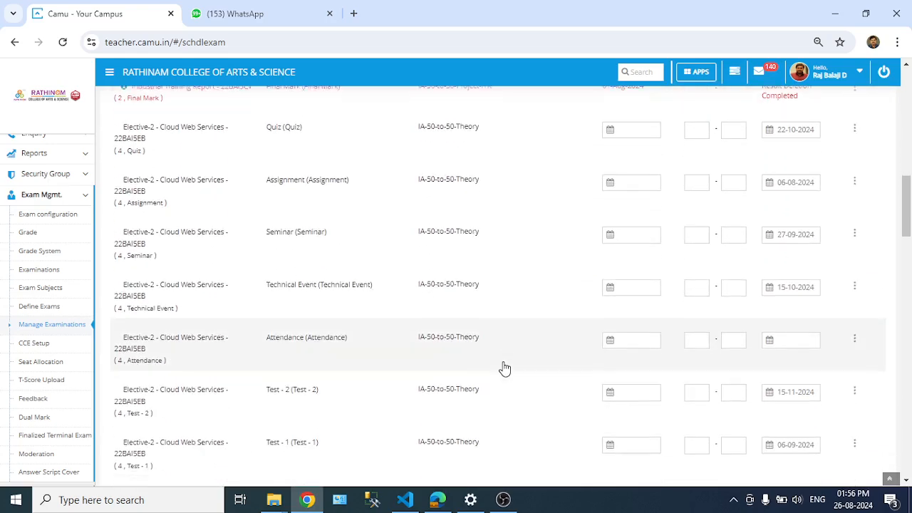
pyautogui.scroll(-2, 504, 368)
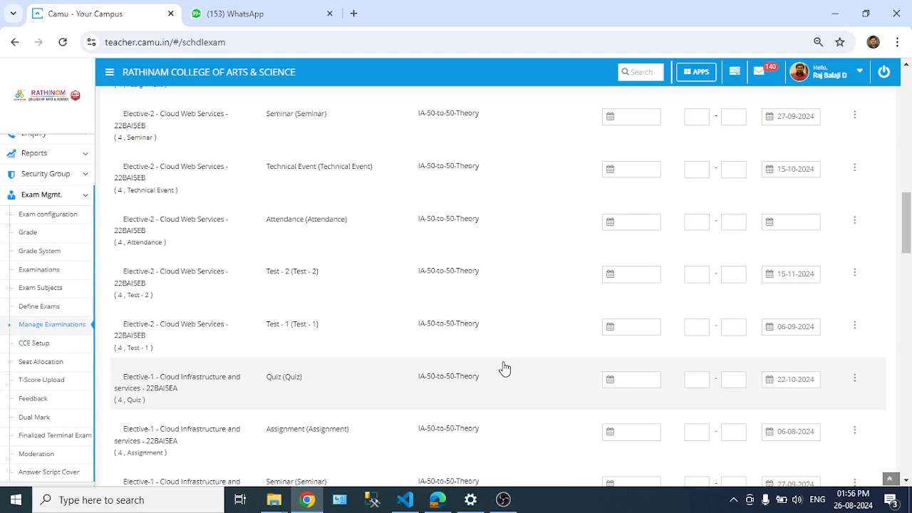
# - Search the schedule for "clou" and locate the Test - 1 entry of Elective-1 Cloud Infrastructure and services
pyautogui.hotkey('ctrl', 'f')
pyautogui.write('clou')
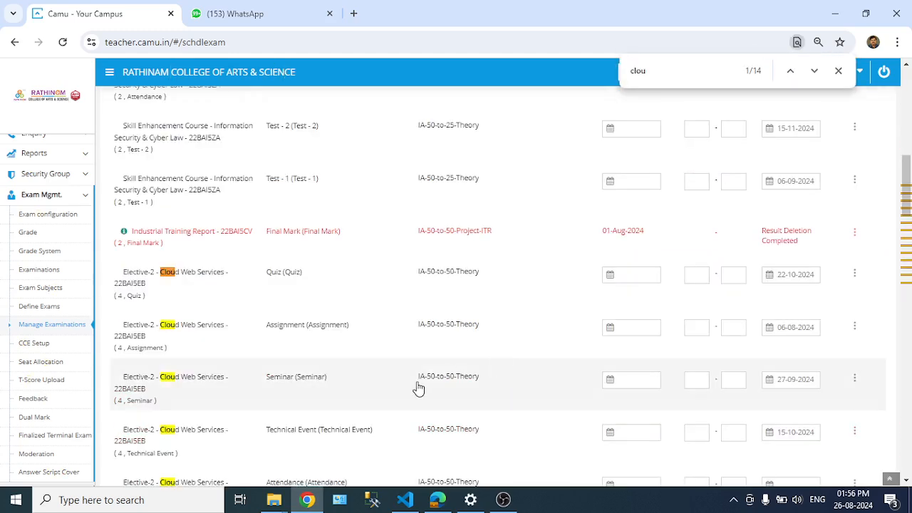
pyautogui.scroll(-4, 418, 388)
pyautogui.scroll(-3, 417, 387)
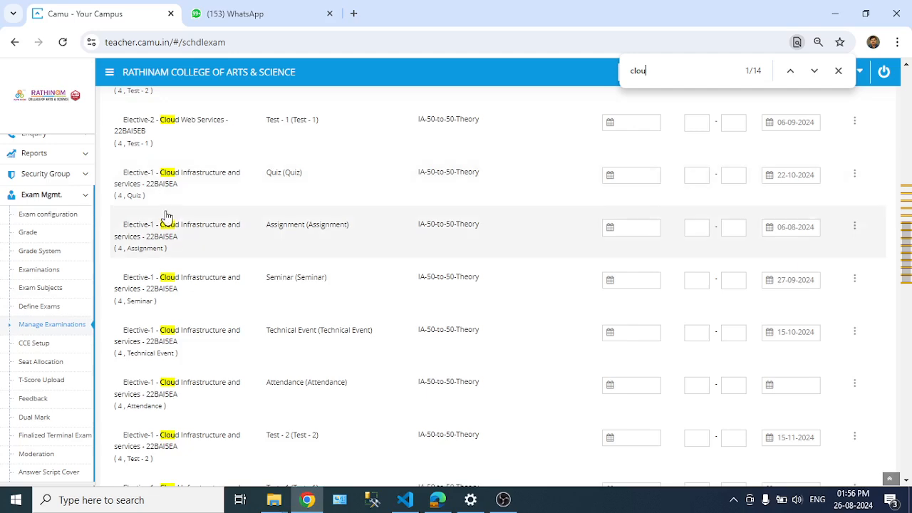
pyautogui.scroll(-2, 177, 245)
pyautogui.scroll(-1, 177, 245)
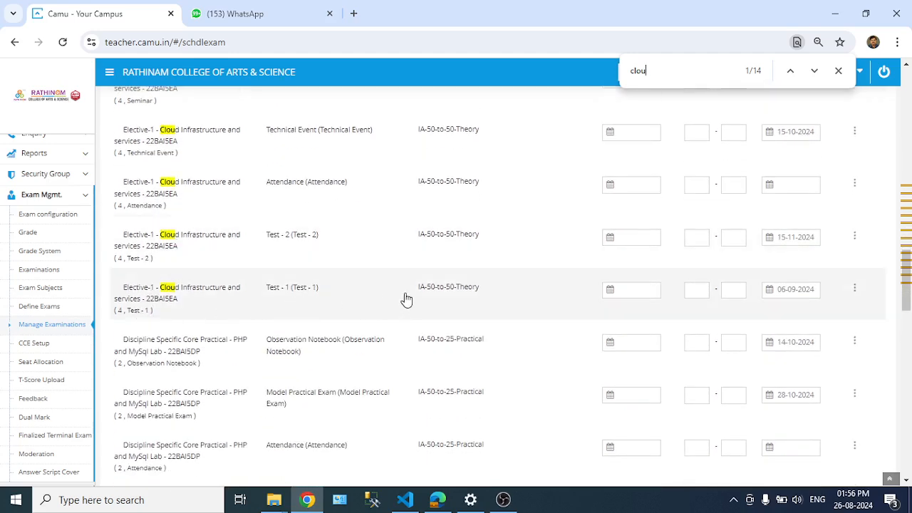
# - Link the Elective-1 Cloud Infrastructure and services Test - 1 exam to Test 1 Question Paper, accepting the unsaved-changes warning
pyautogui.click(855, 290)
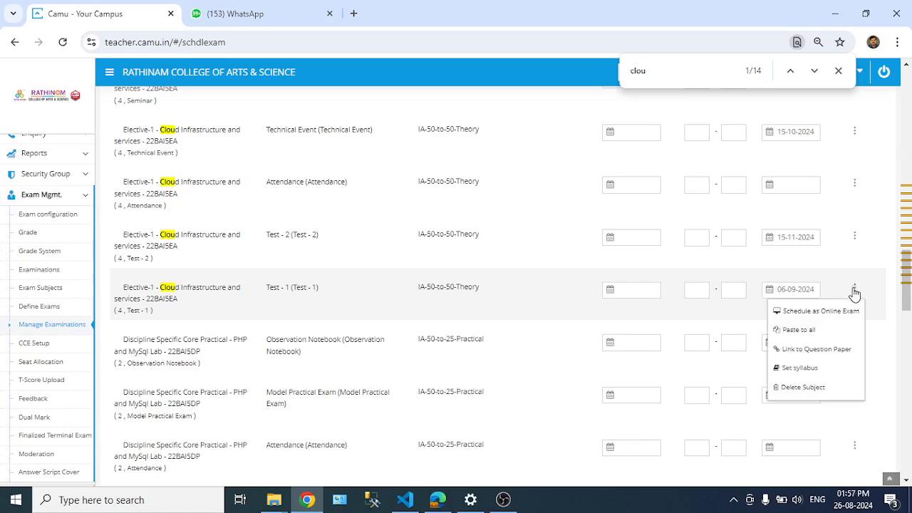
pyautogui.click(854, 351)
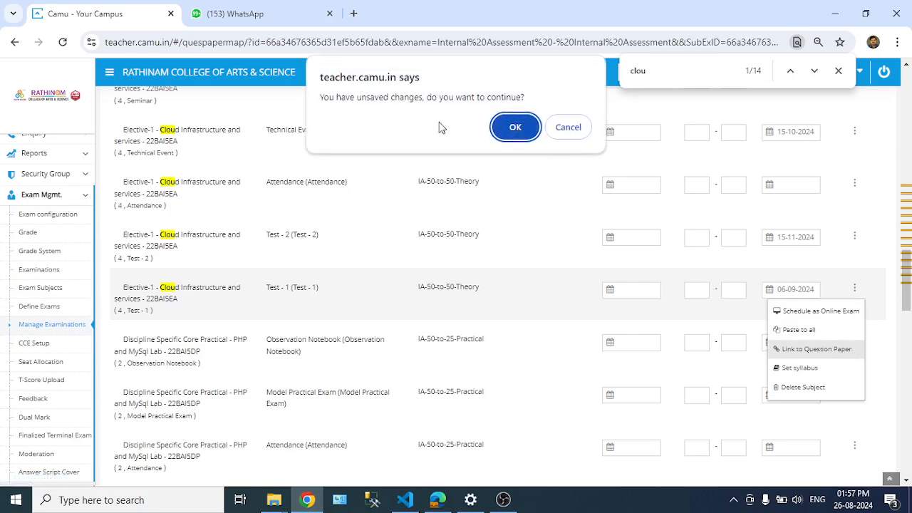
pyautogui.click(514, 128)
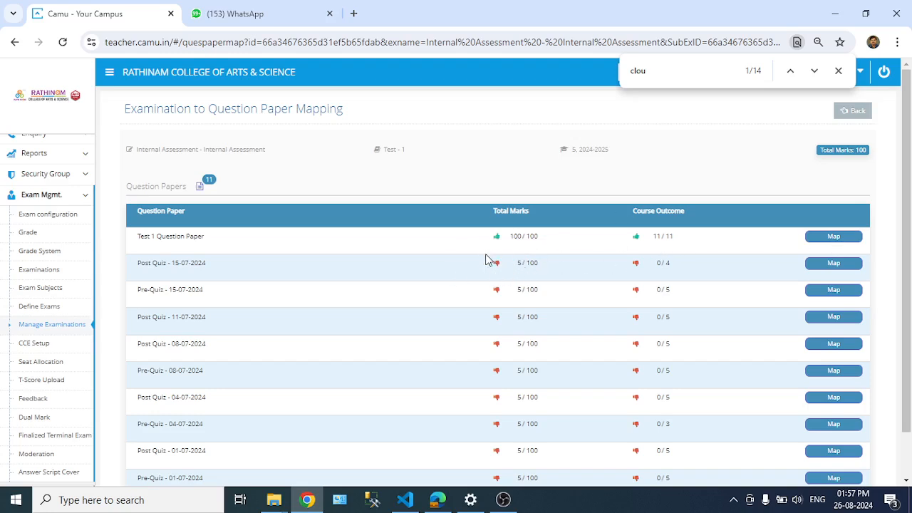
pyautogui.click(830, 238)
# - Return to Manage Examinations, reopen the selection criteria and set the exam month to Nov-2024
pyautogui.click(76, 331)
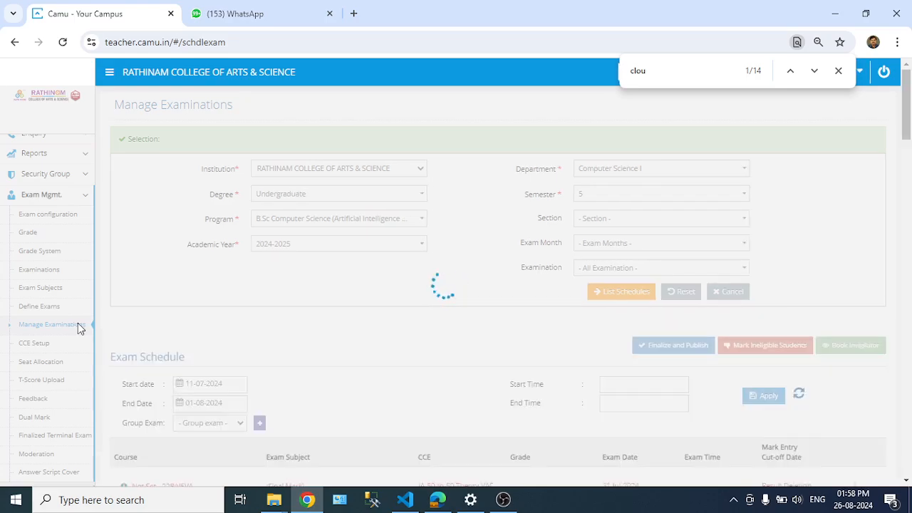
pyautogui.scroll(4, 273, 241)
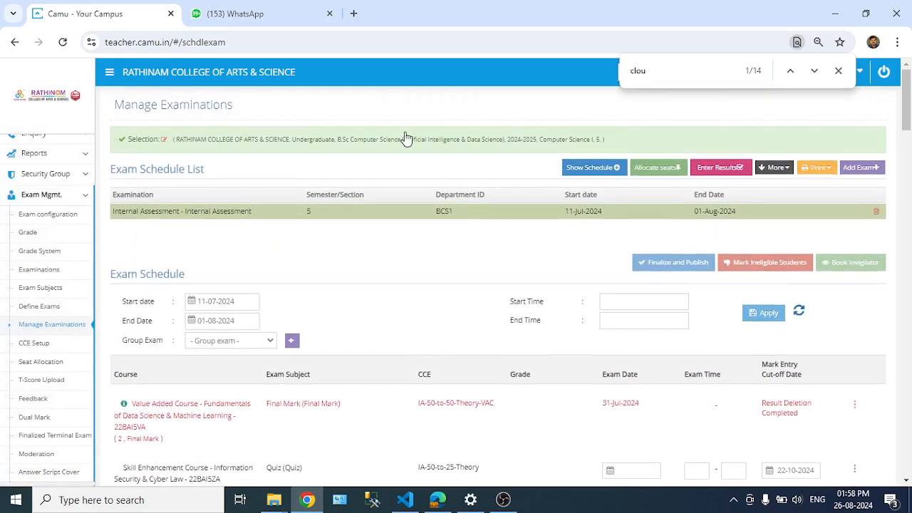
pyautogui.click(405, 138)
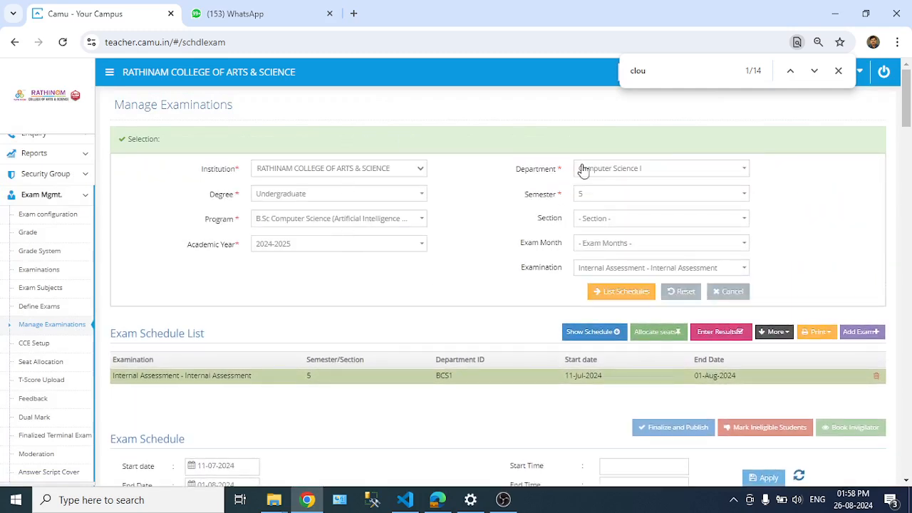
pyautogui.click(599, 244)
pyautogui.click(597, 295)
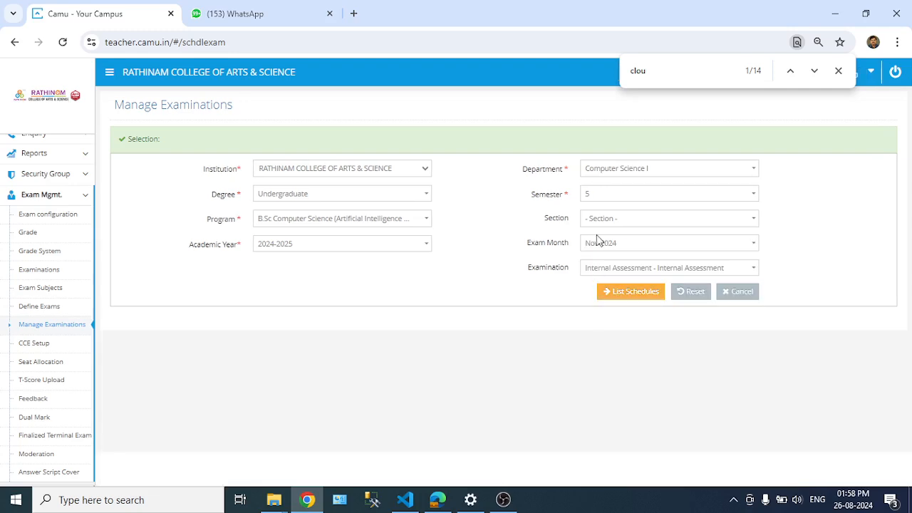
# - List the matching exam schedules and select the Internal Assessment - Internal Assessment examination
pyautogui.click(625, 296)
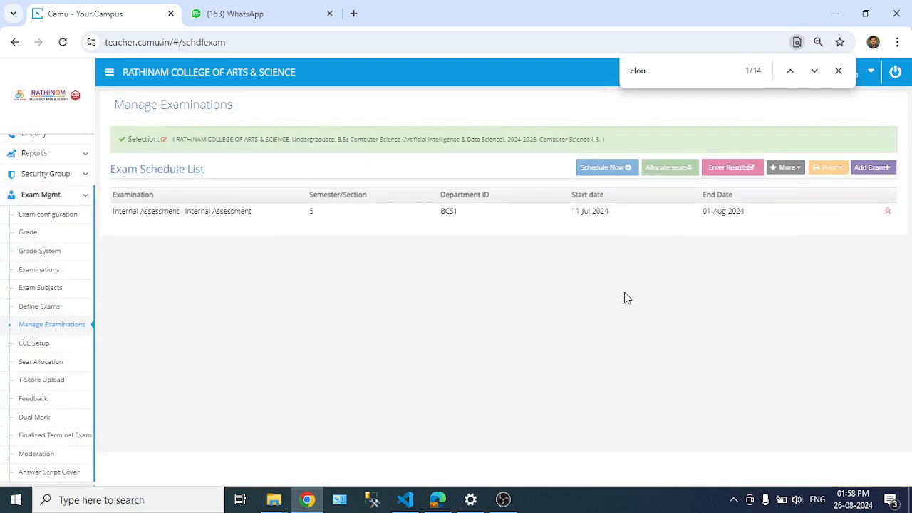
pyautogui.click(229, 215)
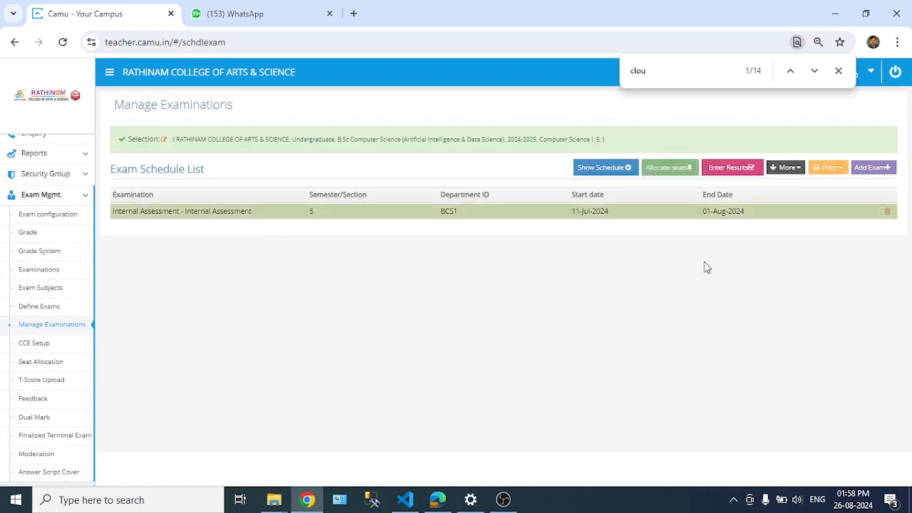
# - Open result entry for the Internal Assessment, accepting the unsaved-changes warning, and choose Elective-1 Cloud Infrastructure and services Test - 1
pyautogui.click(739, 170)
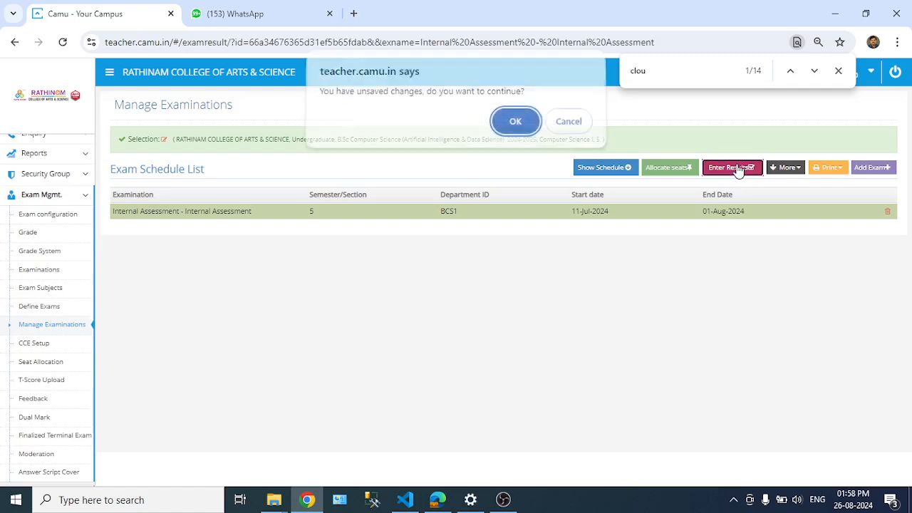
pyautogui.click(518, 132)
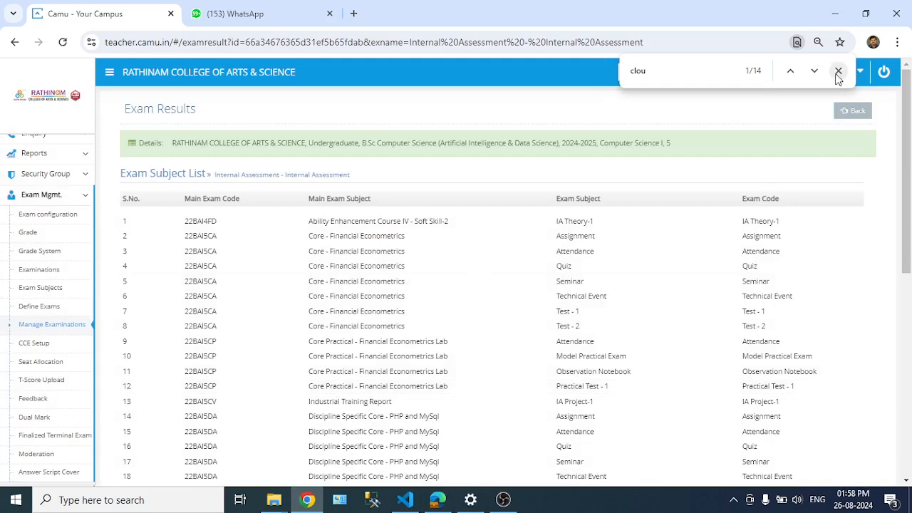
pyautogui.click(838, 72)
pyautogui.scroll(-5, 368, 323)
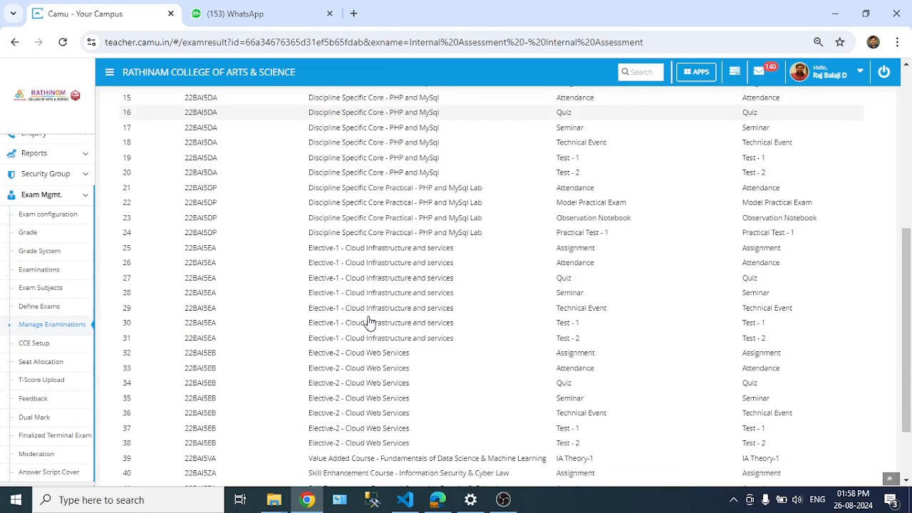
pyautogui.scroll(-2, 369, 323)
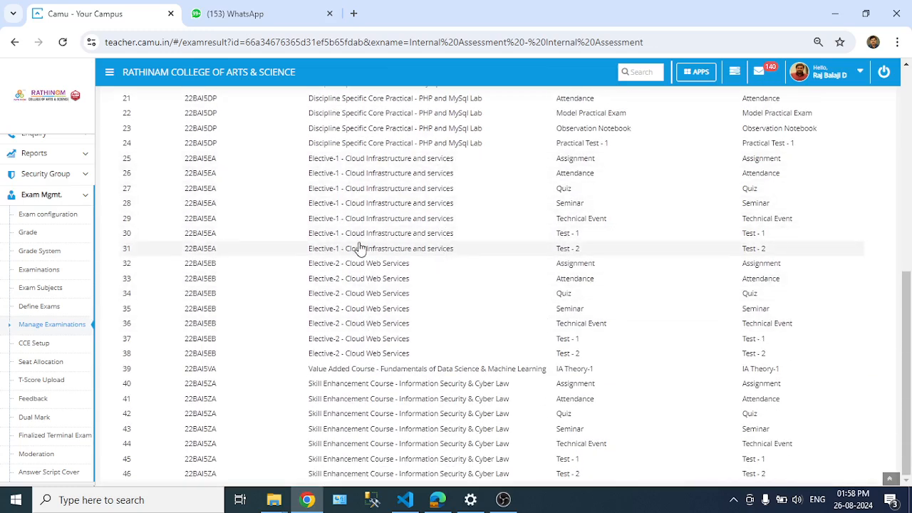
pyautogui.click(581, 237)
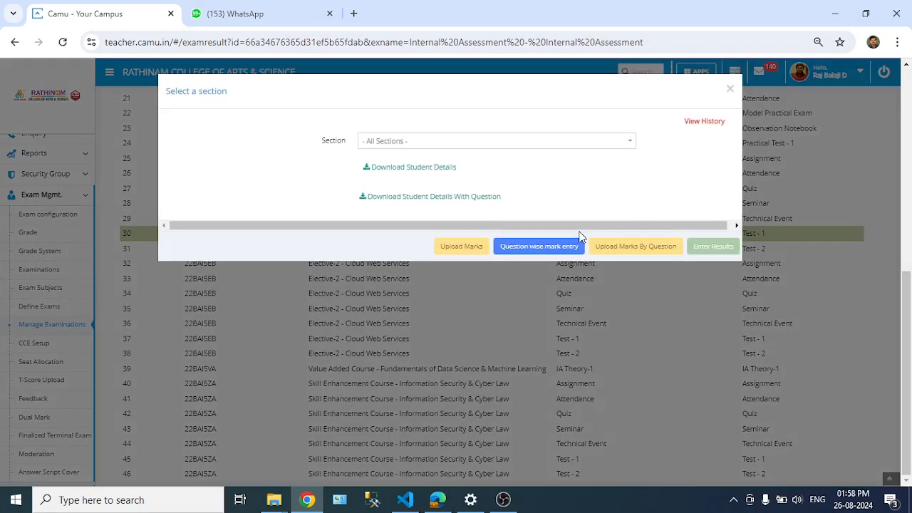
# - Set the section to C for the Test - 1 marks
pyautogui.click(510, 150)
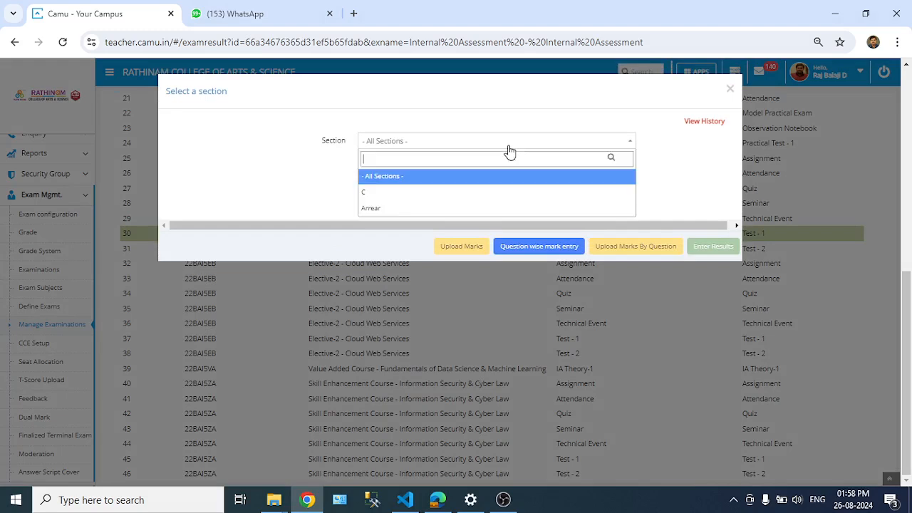
pyautogui.click(377, 181)
pyautogui.click(401, 149)
pyautogui.click(376, 193)
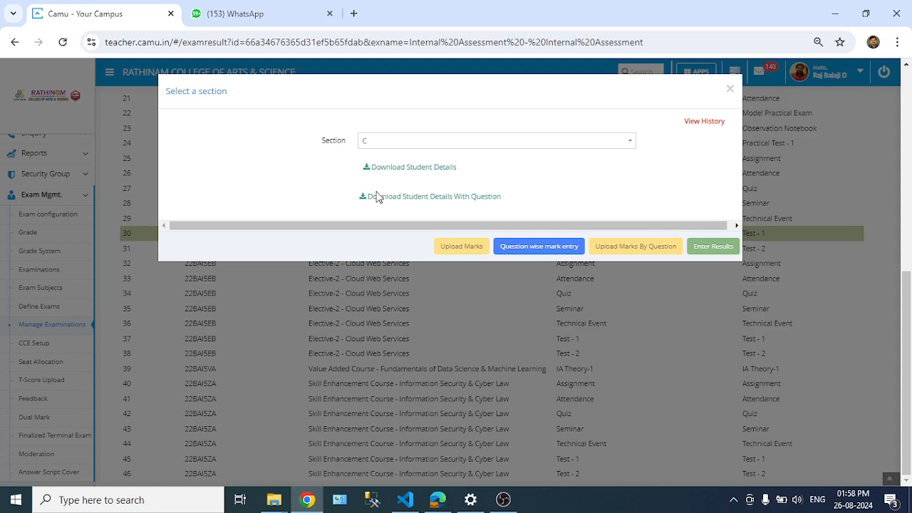
pyautogui.click(412, 144)
pyautogui.click(387, 206)
# - Download the student details with questions and save the file to the Desktop as "22BAI5EA - Test 1 - Marks.xlsx"
pyautogui.click(483, 203)
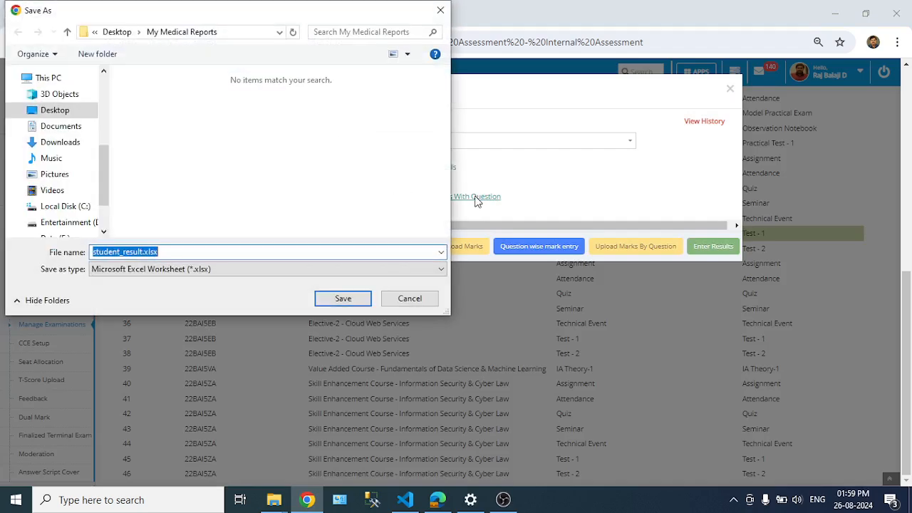
pyautogui.click(45, 111)
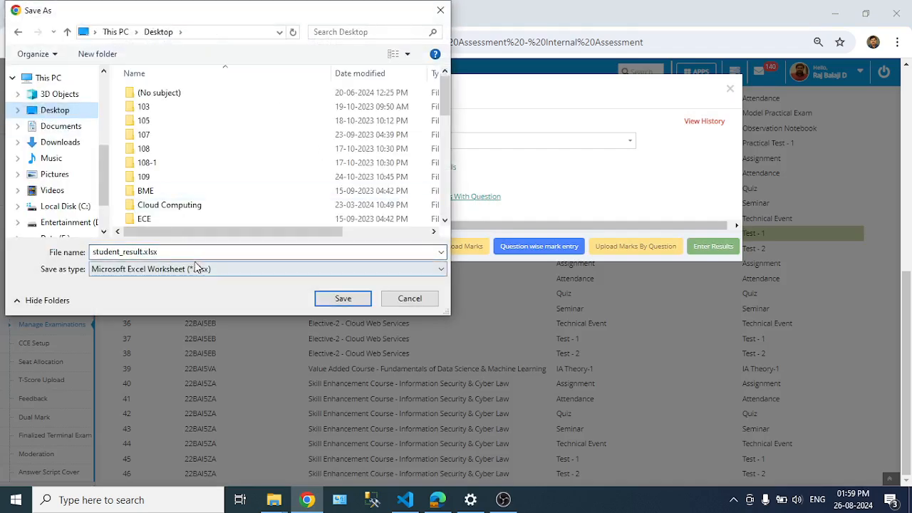
pyautogui.click(243, 247)
pyautogui.press('Home')
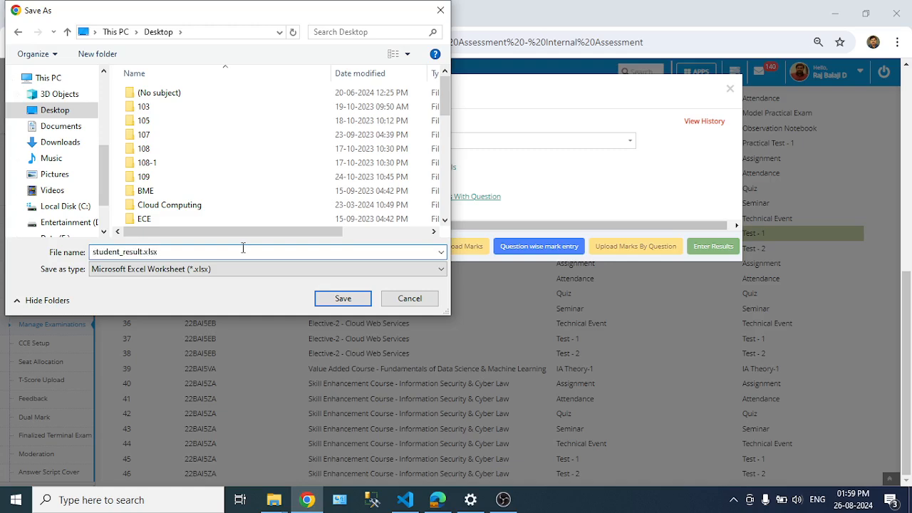
pyautogui.write('21BAI')
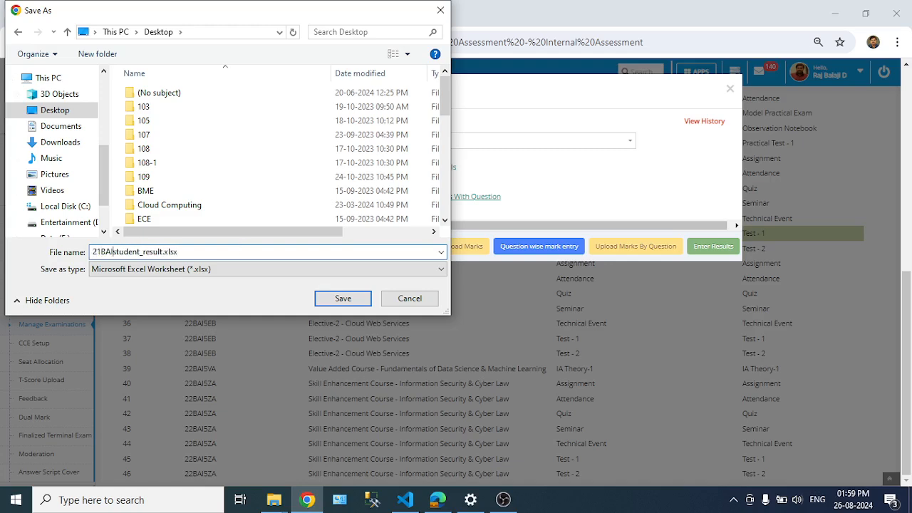
pyautogui.press('BackSpace')
pyautogui.press('BackSpace')
pyautogui.press('BackSpace')
pyautogui.press('BackSpace')
pyautogui.write('2BAI5EA -')
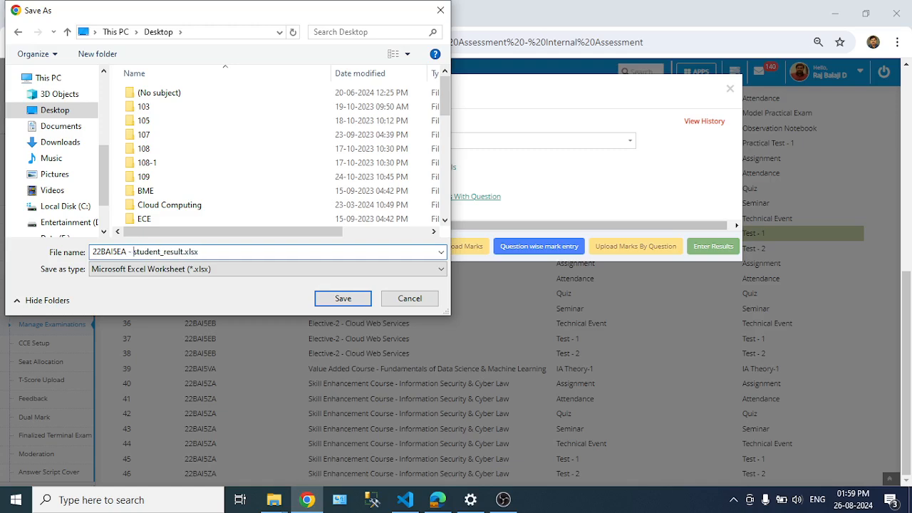
pyautogui.hotkey('shift', 'Right')
pyautogui.hotkey('shift', 'Right')
pyautogui.hotkey('shift', 'Right')
pyautogui.hotkey('shift', 'Right')
pyautogui.hotkey('shift', 'Right')
pyautogui.hotkey('shift', 'Right')
pyautogui.hotkey('shift', 'Right')
pyautogui.hotkey('shift', 'Right')
pyautogui.hotkey('shift', 'Right')
pyautogui.hotkey('shift', 'Right')
pyautogui.hotkey('shift', 'Right')
pyautogui.hotkey('shift', 'Right')
pyautogui.hotkey('shift', 'Right')
pyautogui.hotkey('shift', 'Right')
pyautogui.write('Test 1 - Marks')
pyautogui.press('Return')
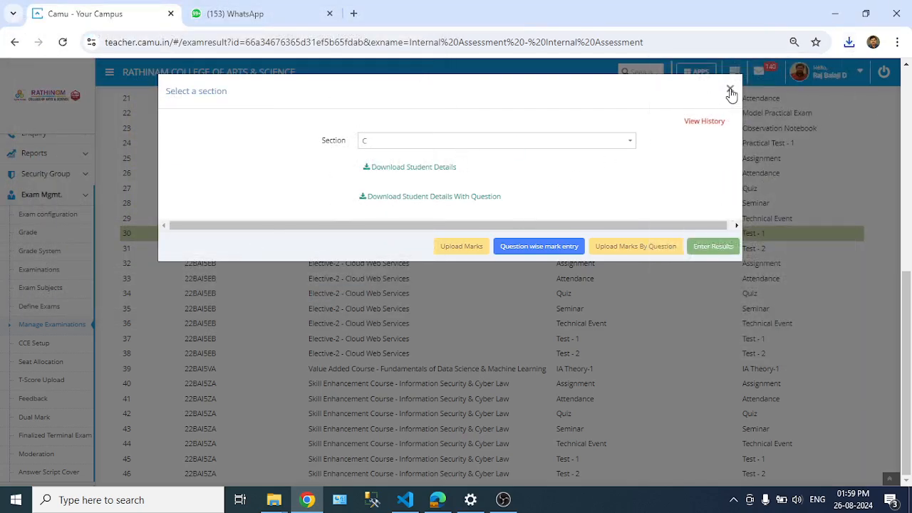
# - Close the section dialog, open the downloaded marks workbook in Excel, maximize it and enable editing
pyautogui.click(730, 91)
pyautogui.click(849, 42)
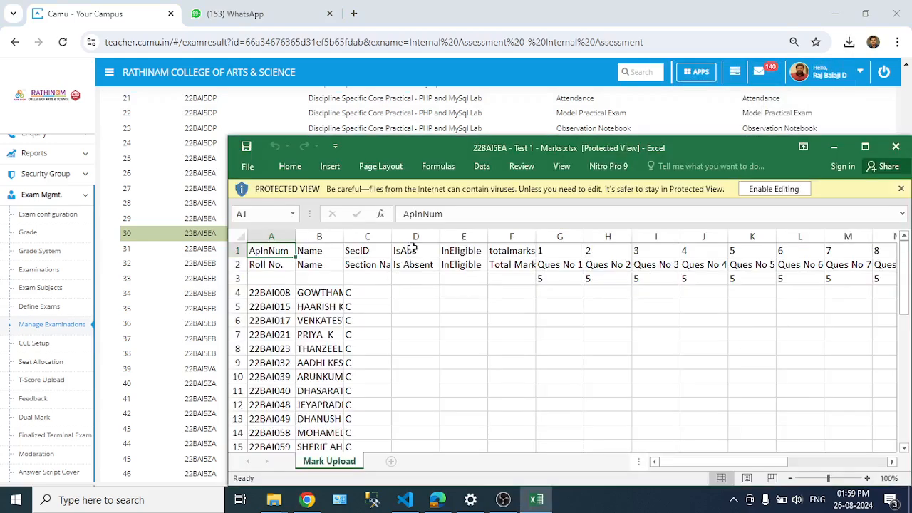
pyautogui.click(865, 146)
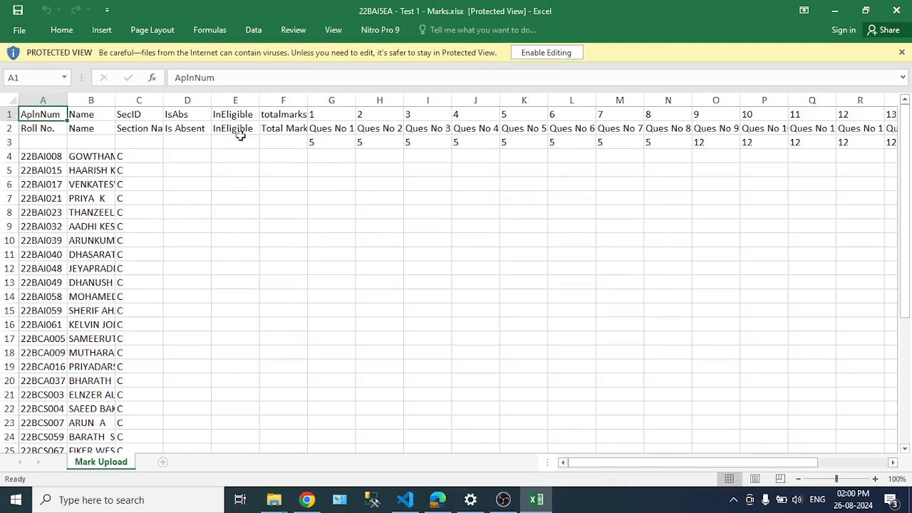
pyautogui.click(571, 52)
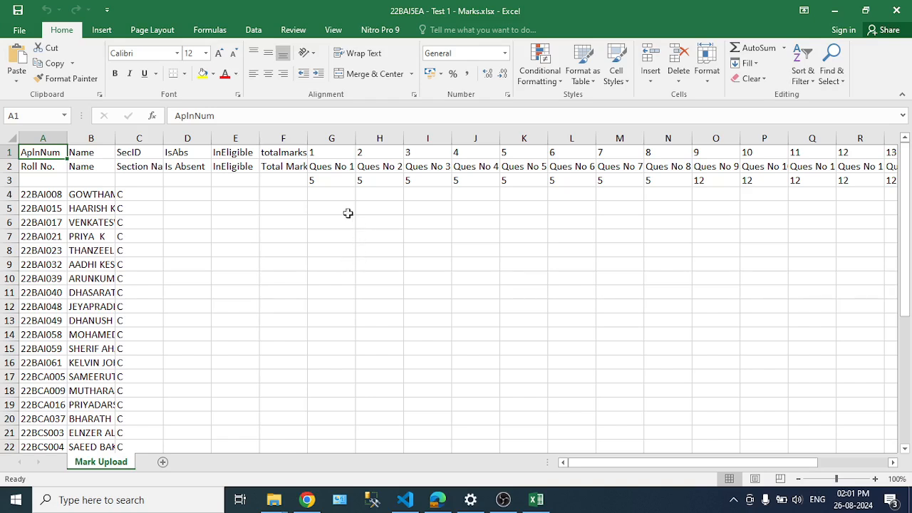
# - Fit all columns of the Mark Upload sheet to their contents, and narrow question columns G to W to an equal width
pyautogui.moveTo(317, 194); pyautogui.dragTo(890, 196)
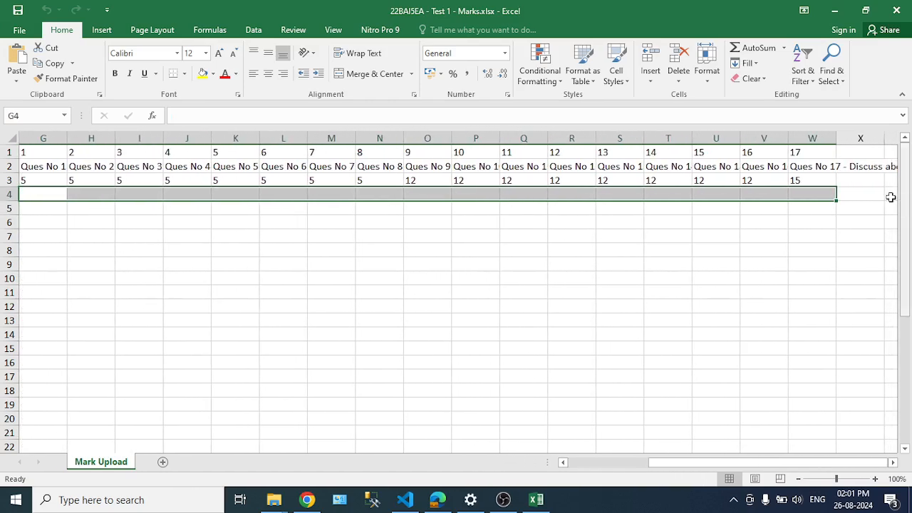
pyautogui.click(8, 136)
pyautogui.doubleClick(66, 139)
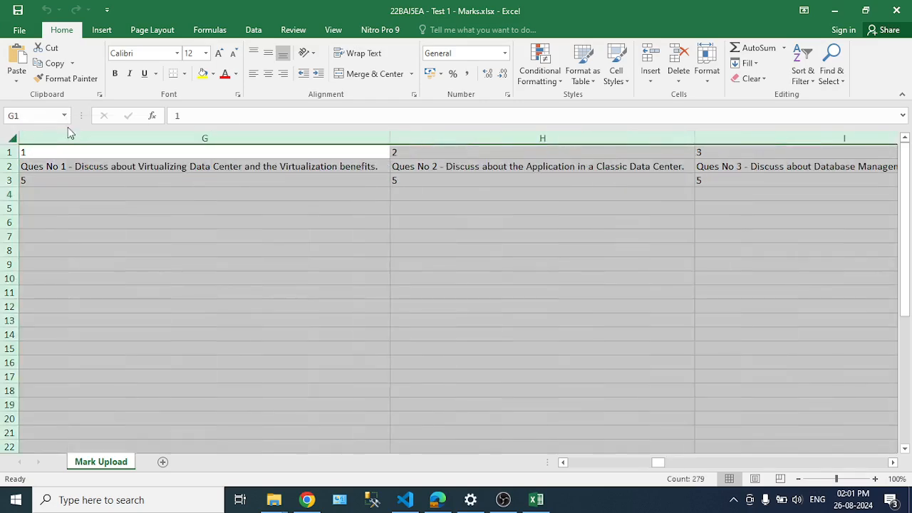
pyautogui.moveTo(658, 468); pyautogui.dragTo(570, 456)
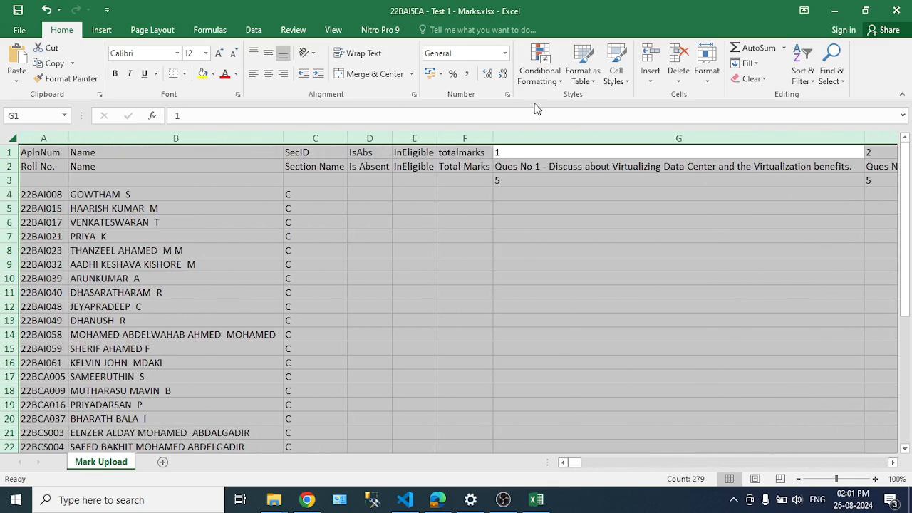
pyautogui.moveTo(536, 137); pyautogui.dragTo(82, 141)
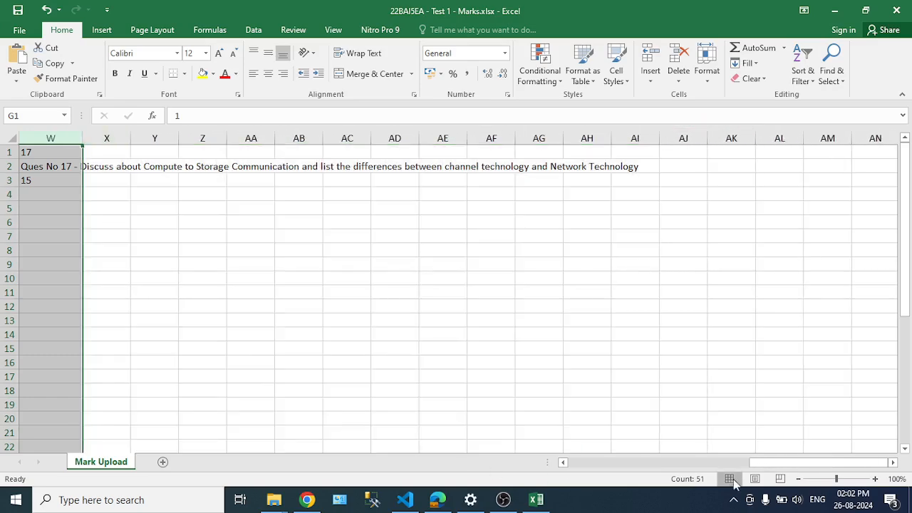
pyautogui.moveTo(784, 465); pyautogui.dragTo(590, 468)
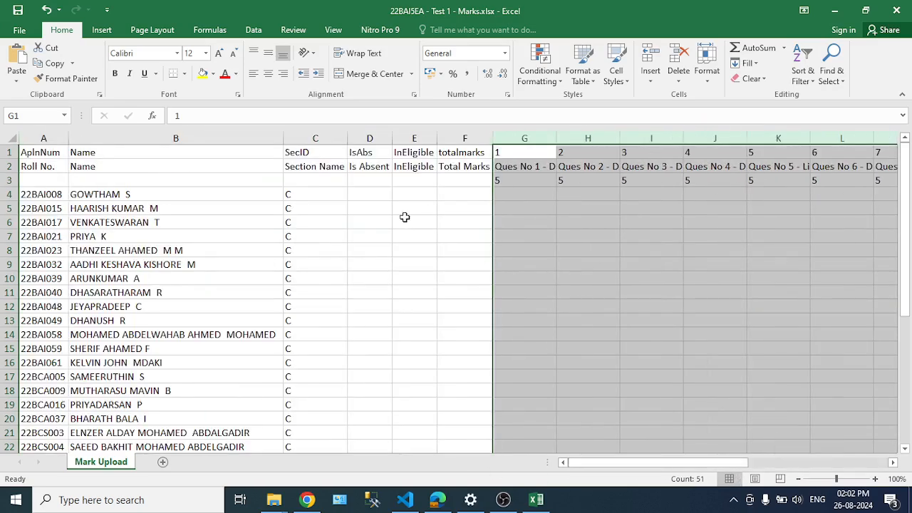
# - Enter =SUM(G4:W4) in cell F4 to total the first student's question marks
pyautogui.click(462, 194)
pyautogui.click(456, 137)
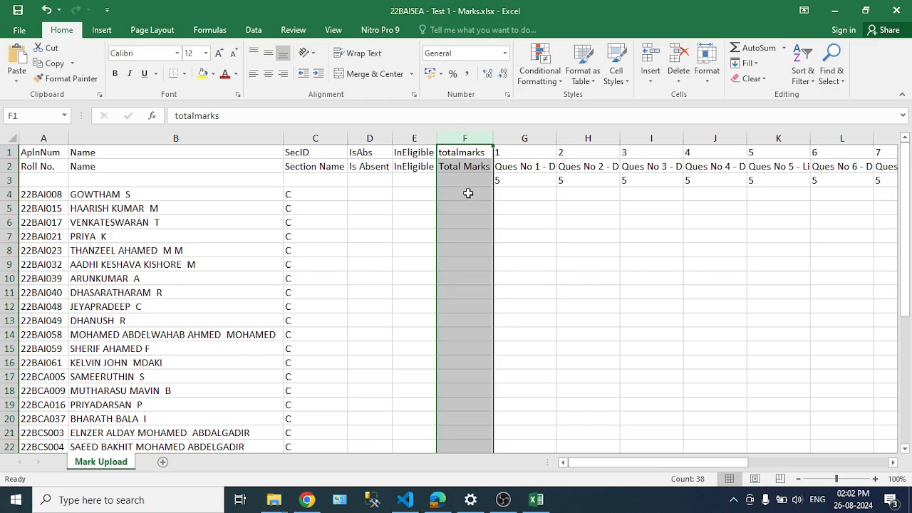
pyautogui.click(468, 193)
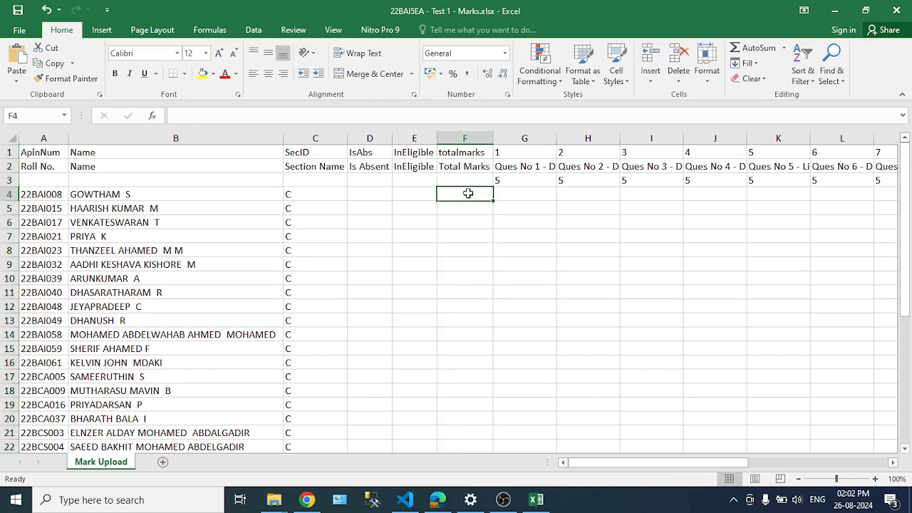
pyautogui.write('=su')
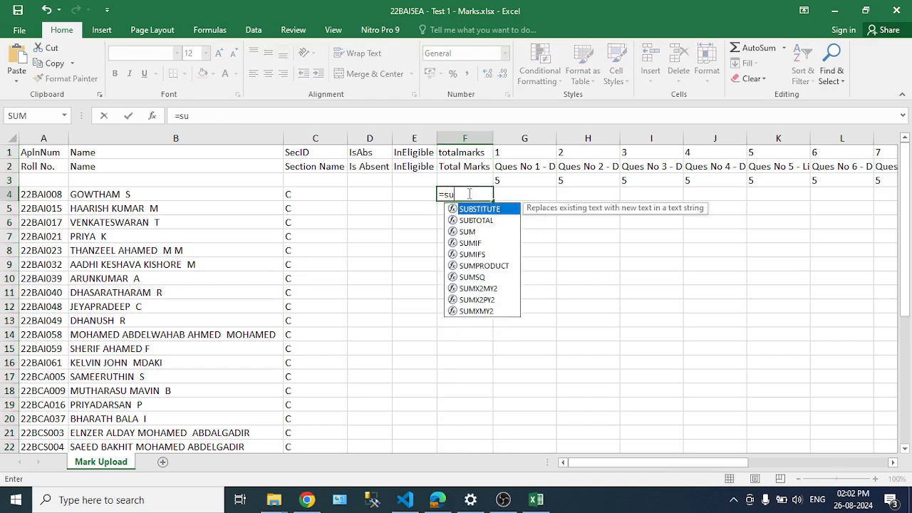
pyautogui.write('m(')
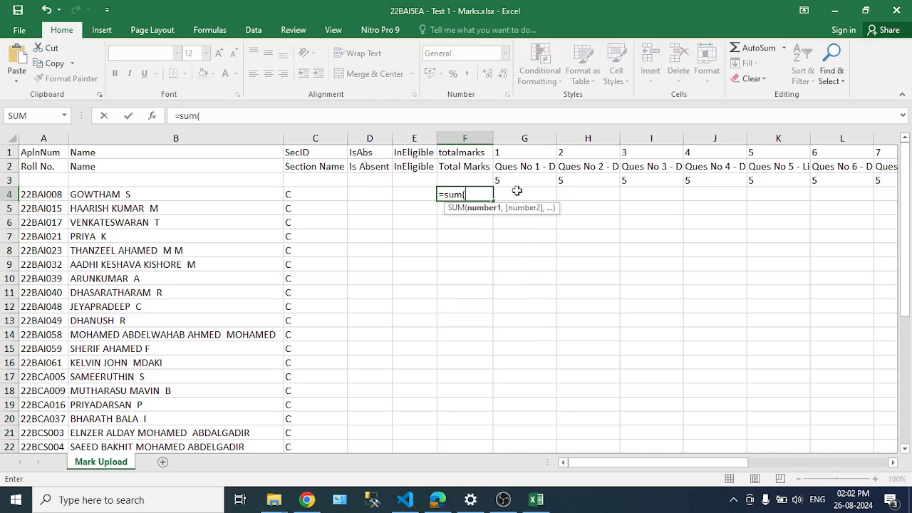
pyautogui.moveTo(518, 191); pyautogui.dragTo(840, 194)
pyautogui.write(')')
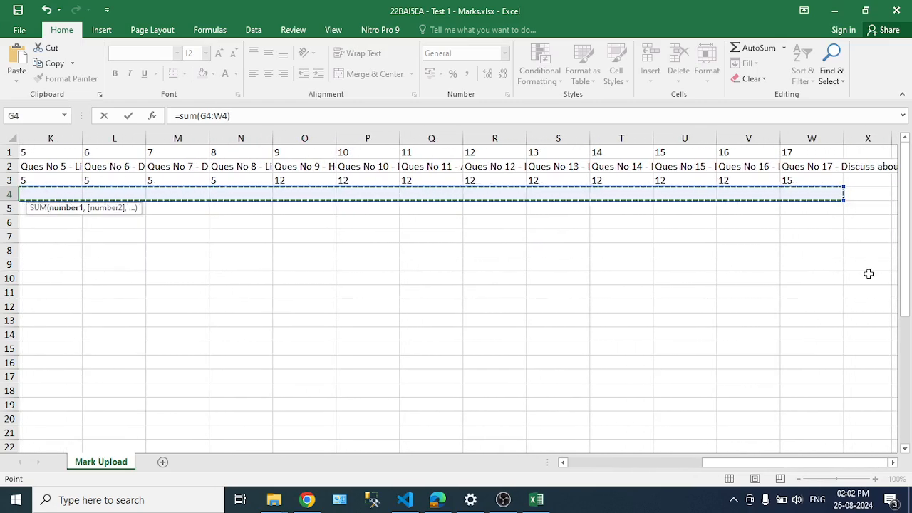
pyautogui.press('Return')
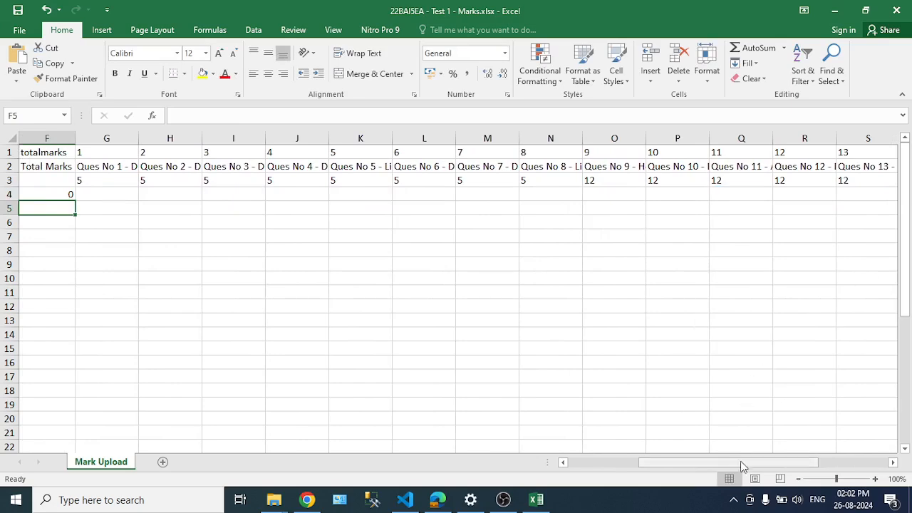
# - Fill the Total Marks formula from F4 down to F38 for all listed students
pyautogui.moveTo(740, 465); pyautogui.dragTo(640, 460)
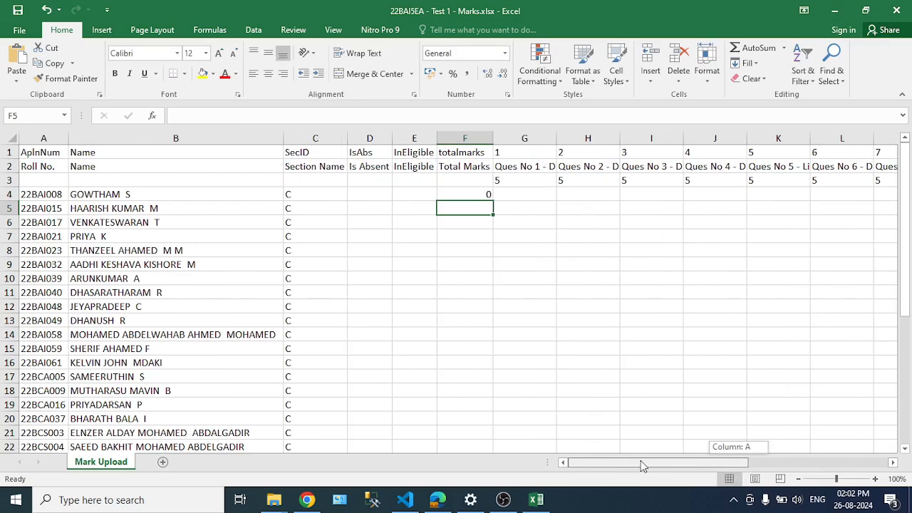
pyautogui.click(477, 194)
pyautogui.moveTo(493, 199); pyautogui.dragTo(481, 392)
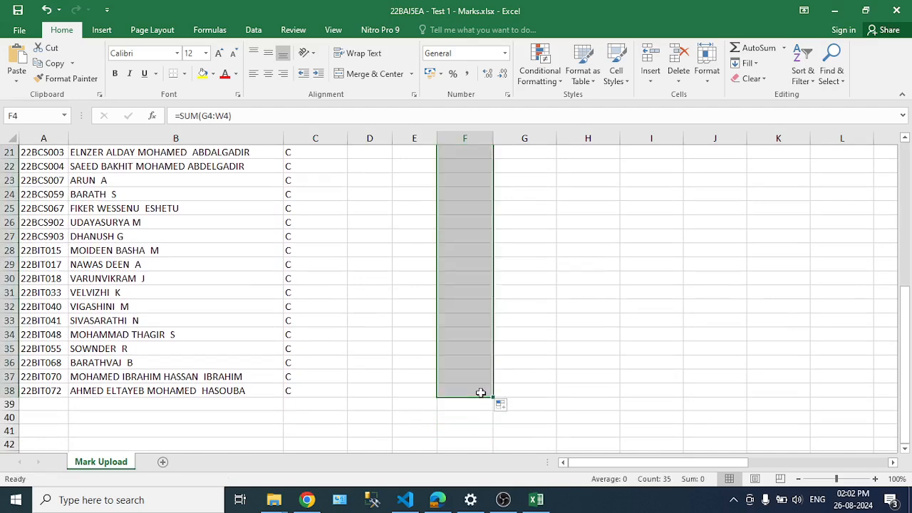
pyautogui.scroll(7, 481, 393)
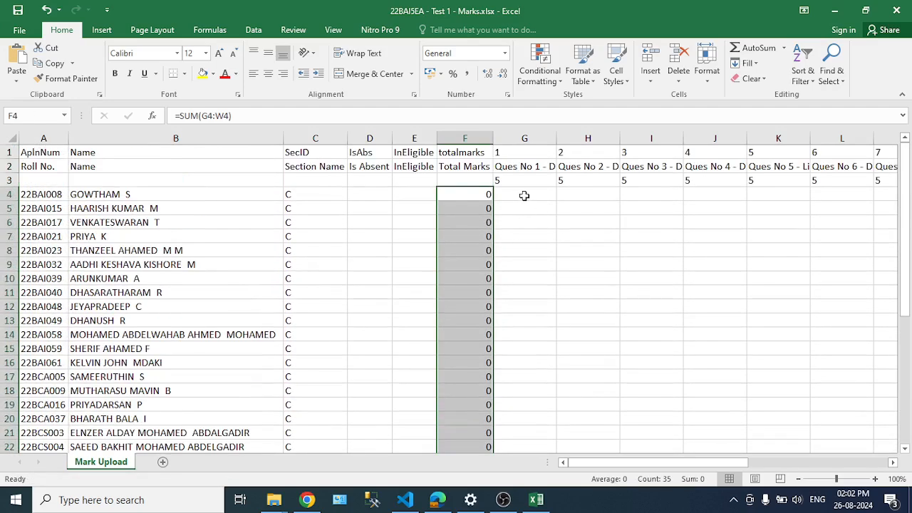
# - Enter the first student's marks in row 4: 3 for question 1, 2 for question 3, 3 for question 4 and 5 for question 5
pyautogui.click(9, 194)
pyautogui.click(533, 194)
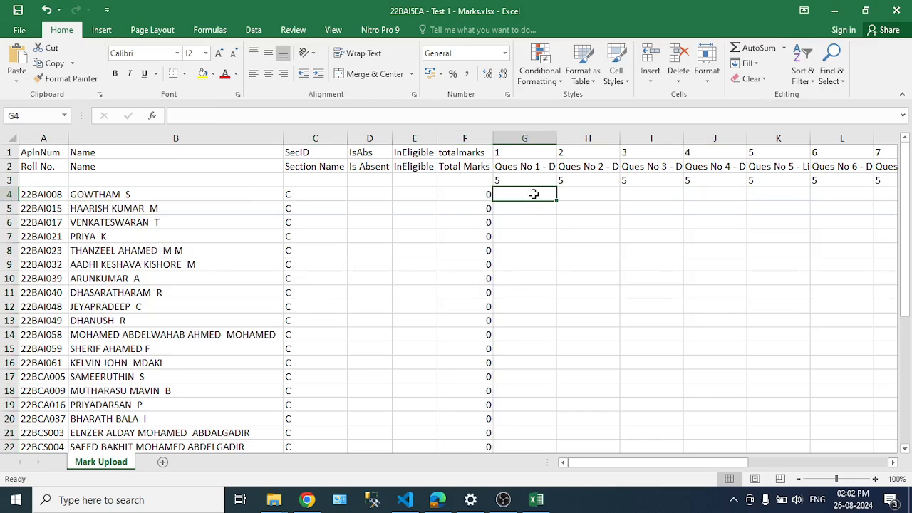
pyautogui.write('3')
pyautogui.press('Tab')
pyautogui.press('Tab')
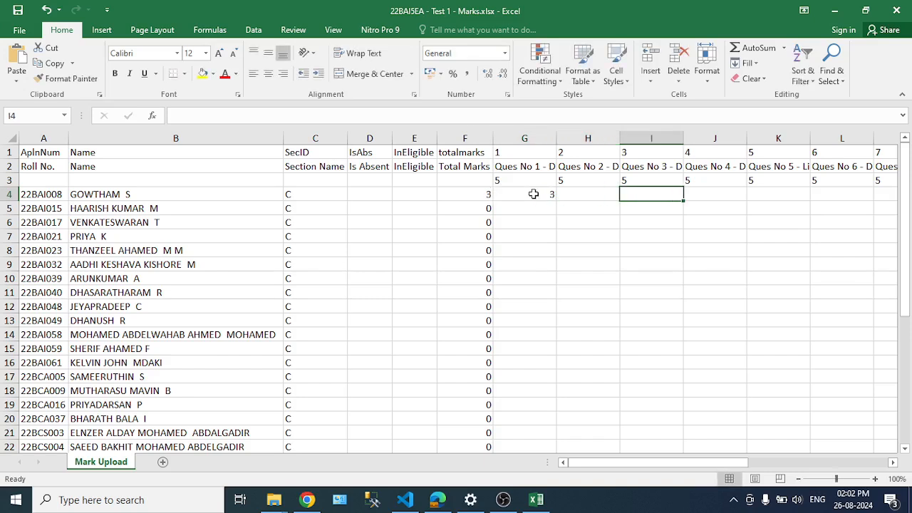
pyautogui.write('2')
pyautogui.press('Tab')
pyautogui.write('3')
pyautogui.press('Tab')
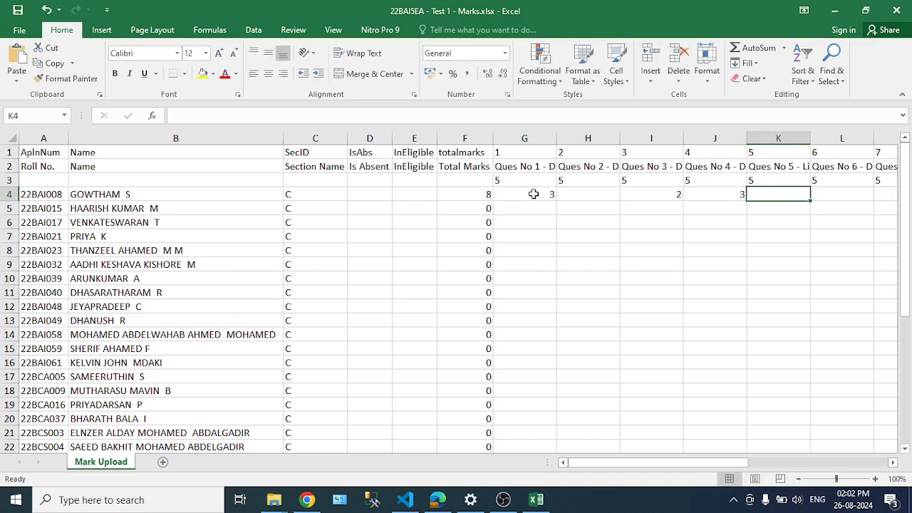
pyautogui.write('5')
pyautogui.press('Tab')
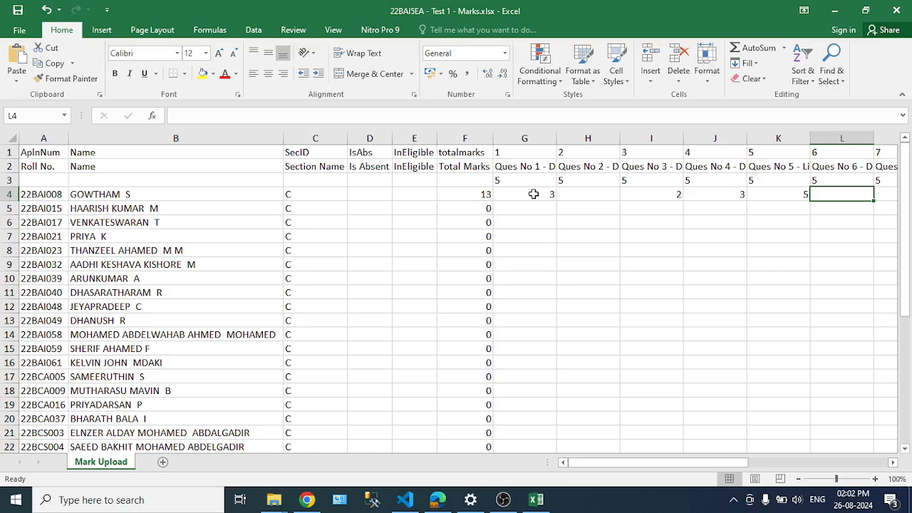
# - Review the first student's marks in row 4 across questions 1 to 8
pyautogui.press('Right')
pyautogui.press('Right')
pyautogui.press('Right')
pyautogui.press('Left')
pyautogui.hotkey('shift', 'Left')
pyautogui.hotkey('shift', 'Left')
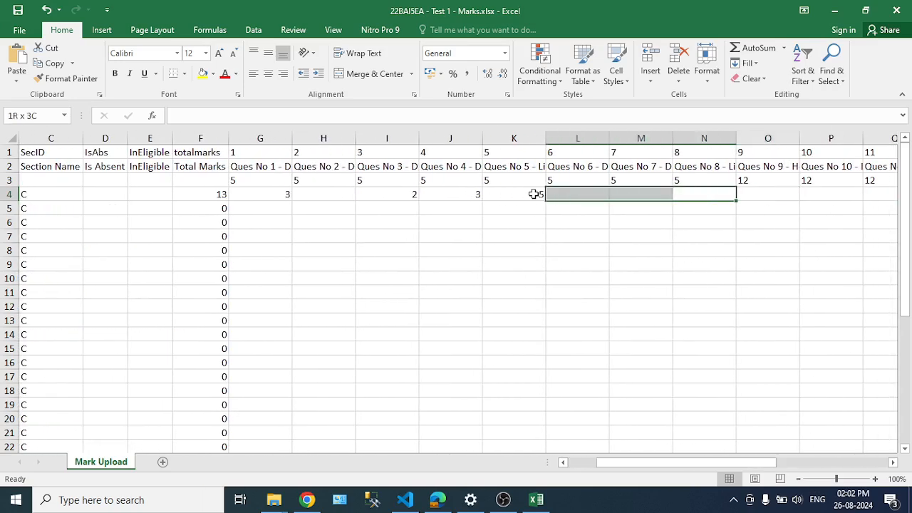
pyautogui.hotkey('shift', 'Left')
pyautogui.hotkey('shift', 'Left')
pyautogui.hotkey('shift', 'Left')
pyautogui.hotkey('shift', 'Left')
pyautogui.hotkey('shift', 'Left')
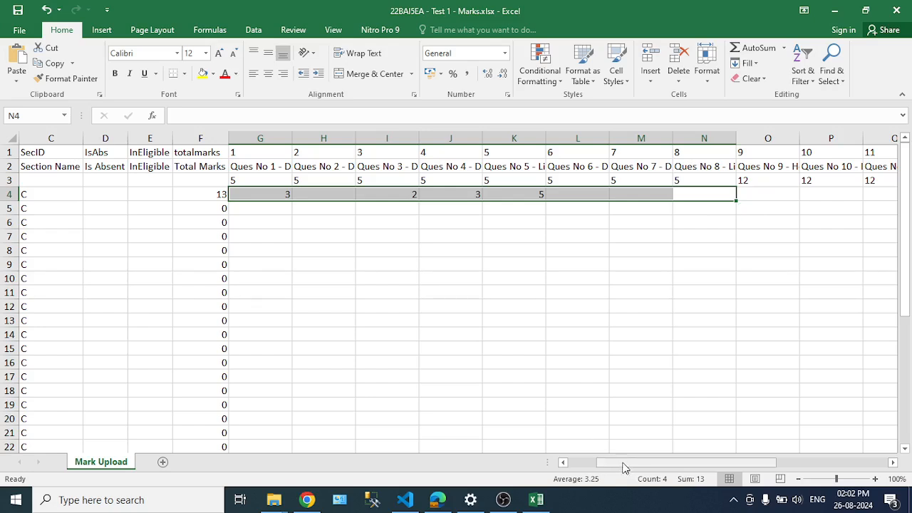
pyautogui.click(271, 193)
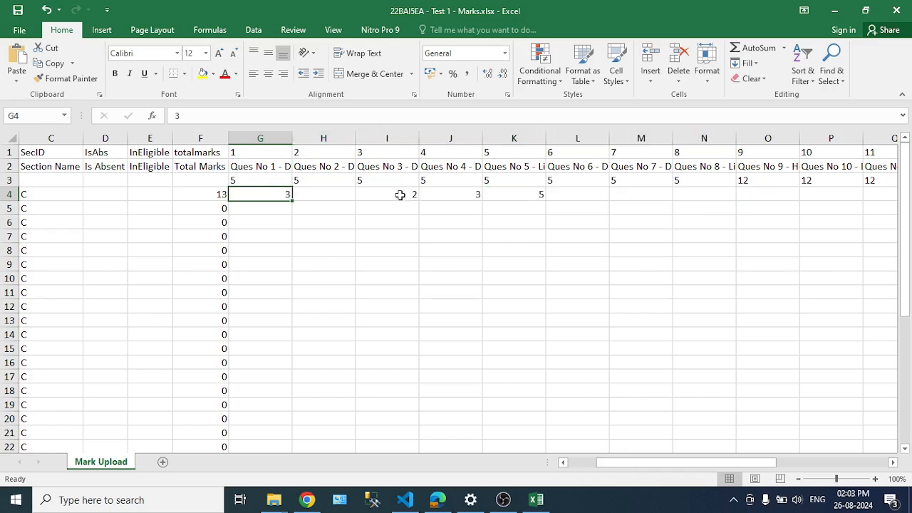
pyautogui.click(401, 195)
pyautogui.click(459, 193)
pyautogui.click(543, 205)
pyautogui.click(538, 196)
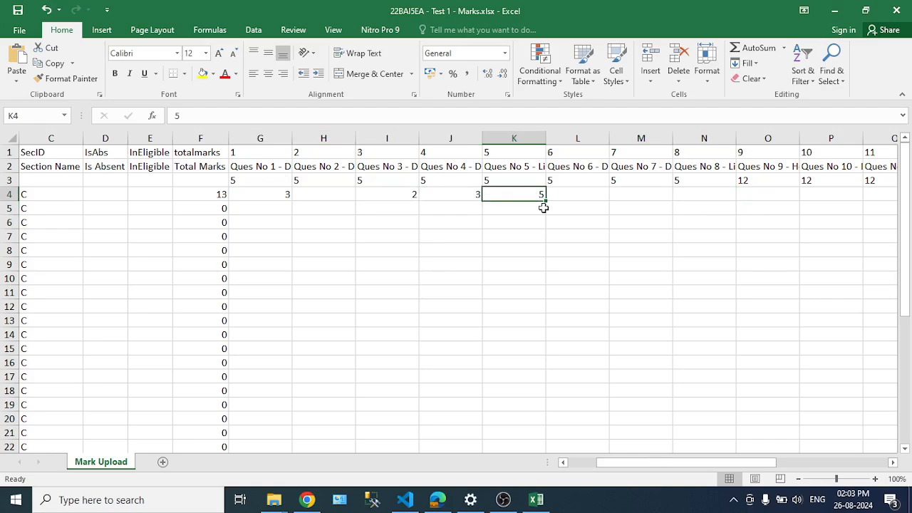
# - Enter the first student's marks in row 4: 0 for question 6, 10 for question 9 and 8 for question 10
pyautogui.press('Right')
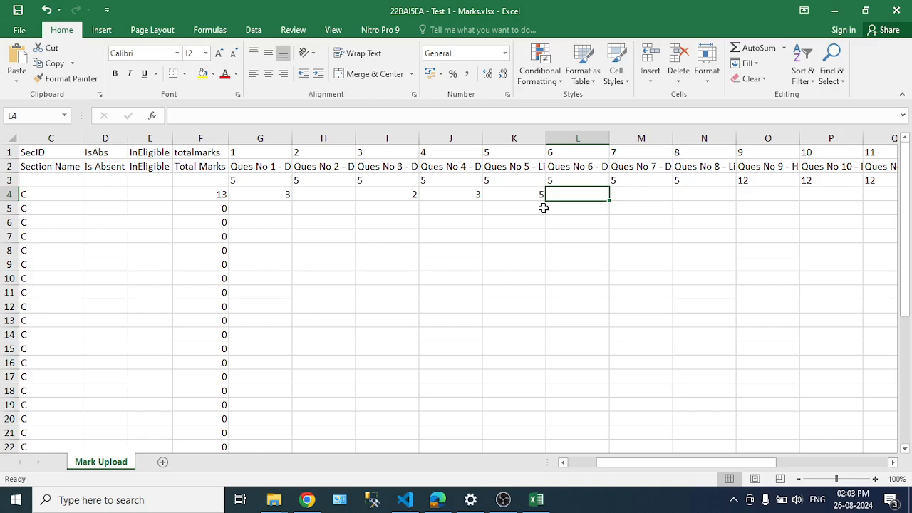
pyautogui.write('0')
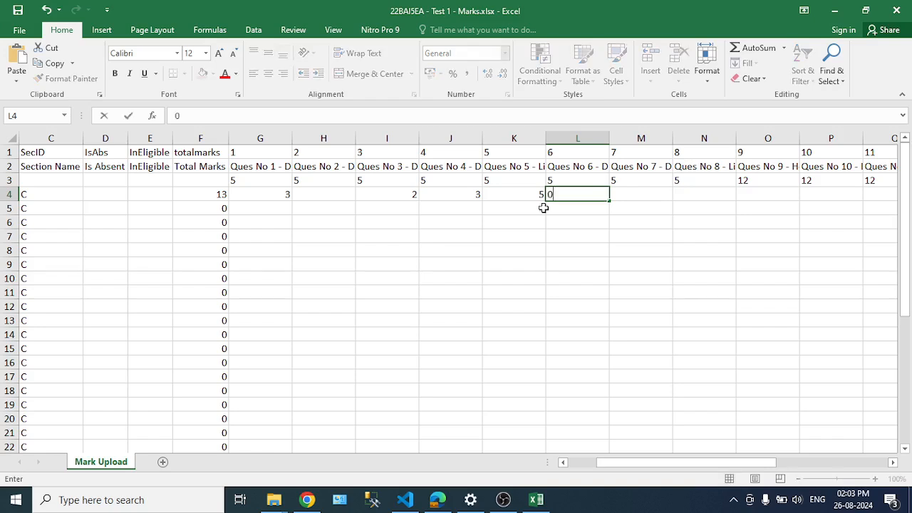
pyautogui.press('Right')
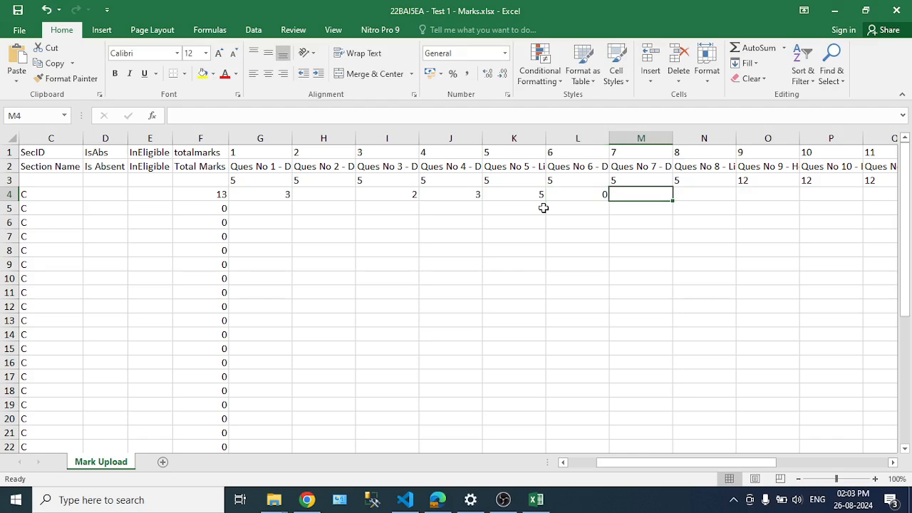
pyautogui.press('Right')
pyautogui.press('Right')
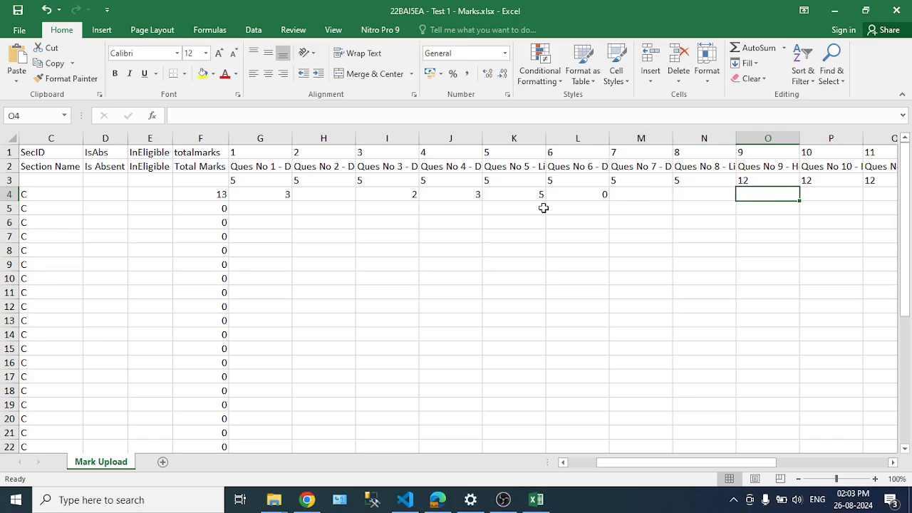
pyautogui.write('10')
pyautogui.press('Right')
pyautogui.write('8')
pyautogui.press('Right')
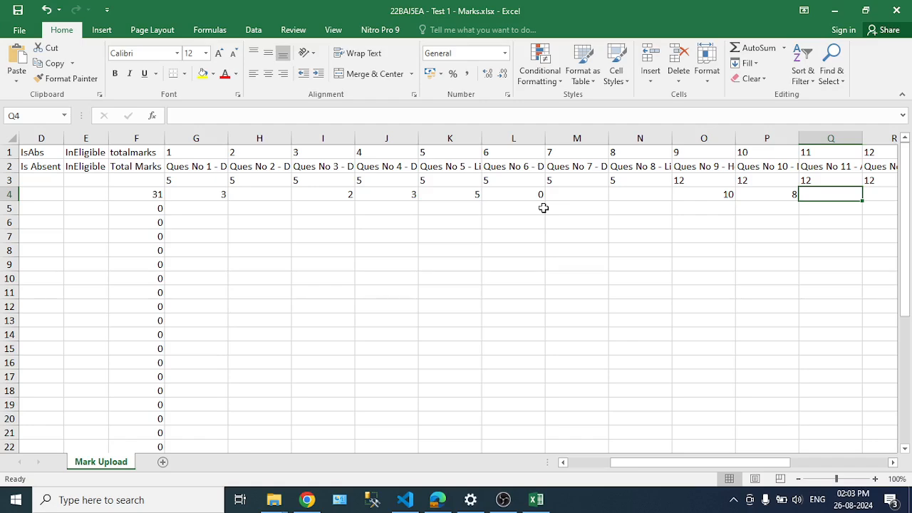
# - Enter 0 for questions 11, 12 and 13 in the first student's row 4
pyautogui.write('0')
pyautogui.press('Right')
pyautogui.write('0')
pyautogui.press('Right')
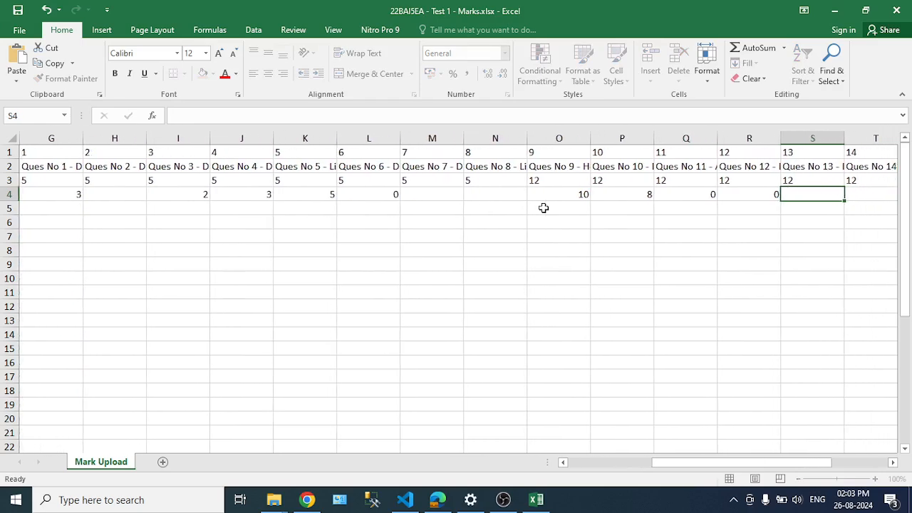
pyautogui.write('0')
pyautogui.press('Right')
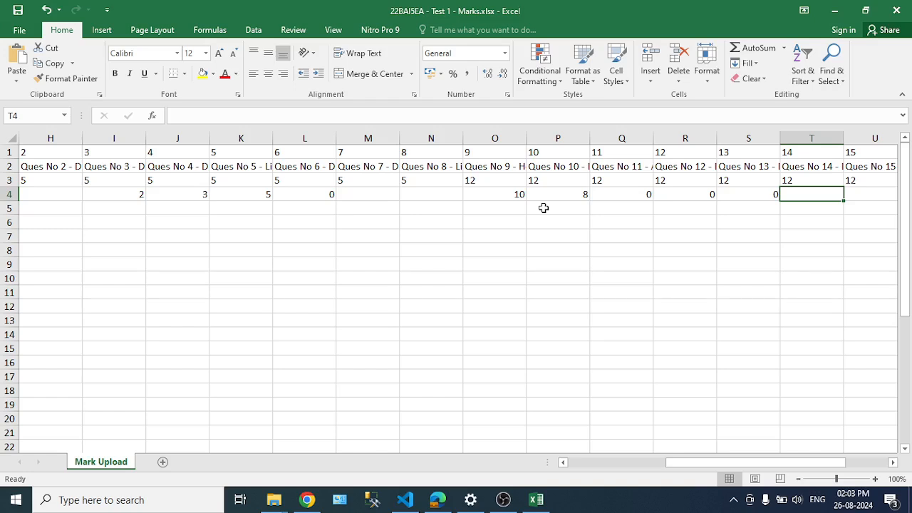
# - Enter 0 for question 17 in cell W4 of the first student's row
pyautogui.moveTo(499, 197); pyautogui.dragTo(762, 197)
pyautogui.press('Right')
pyautogui.press('Right')
pyautogui.press('Right')
pyautogui.press('Right')
pyautogui.press('Right')
pyautogui.press('Right')
pyautogui.press('Right')
pyautogui.press('Right')
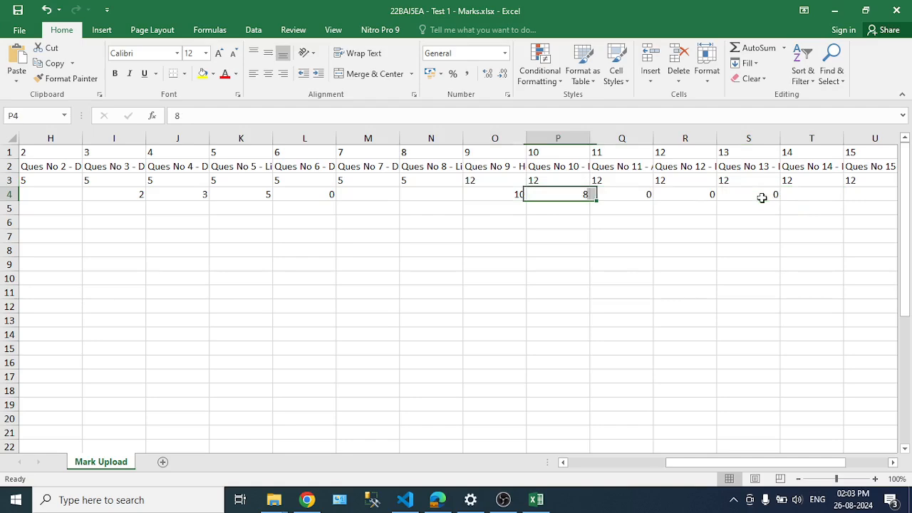
pyautogui.press('Right')
pyautogui.press('Right')
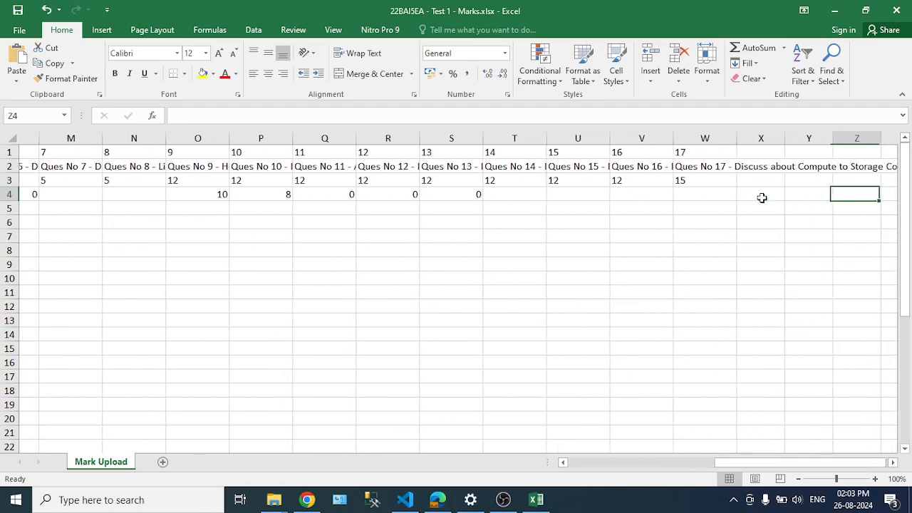
pyautogui.press('Left')
pyautogui.press('Left')
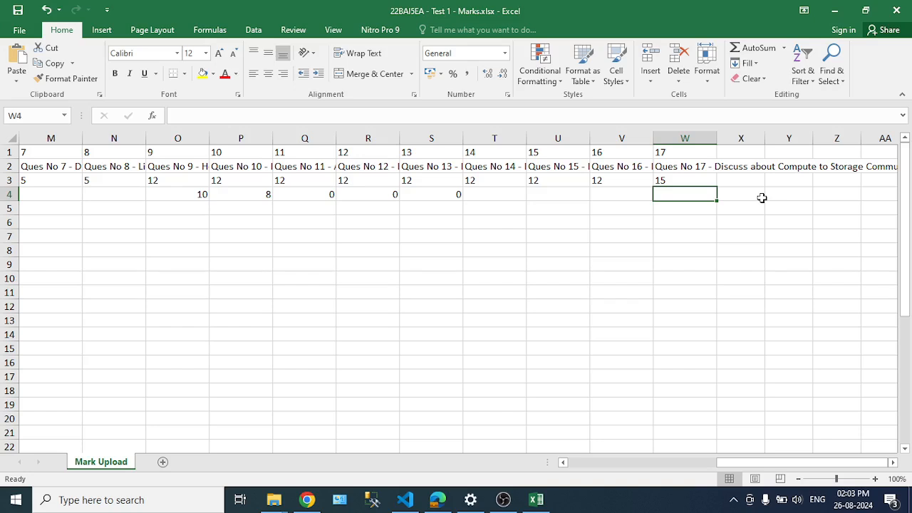
pyautogui.write('12')
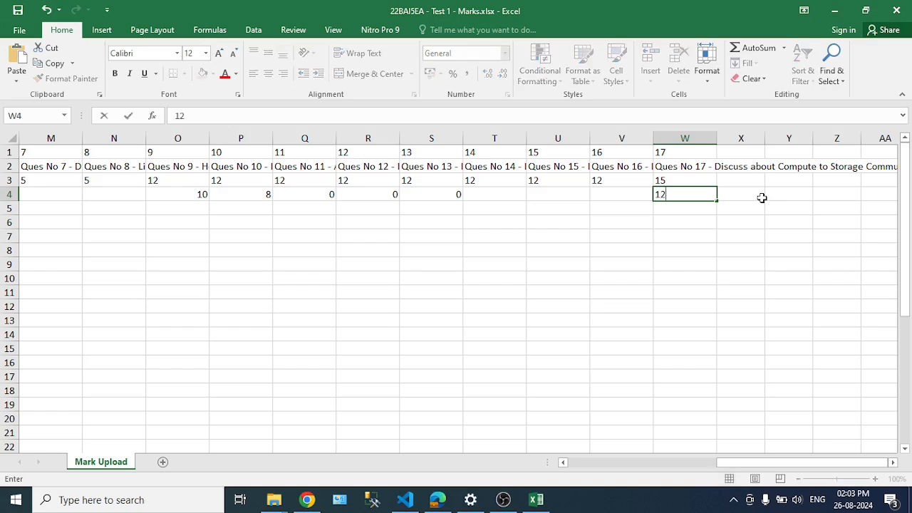
pyautogui.press('BackSpace')
pyautogui.press('BackSpace')
pyautogui.write('0')
pyautogui.press('Return')
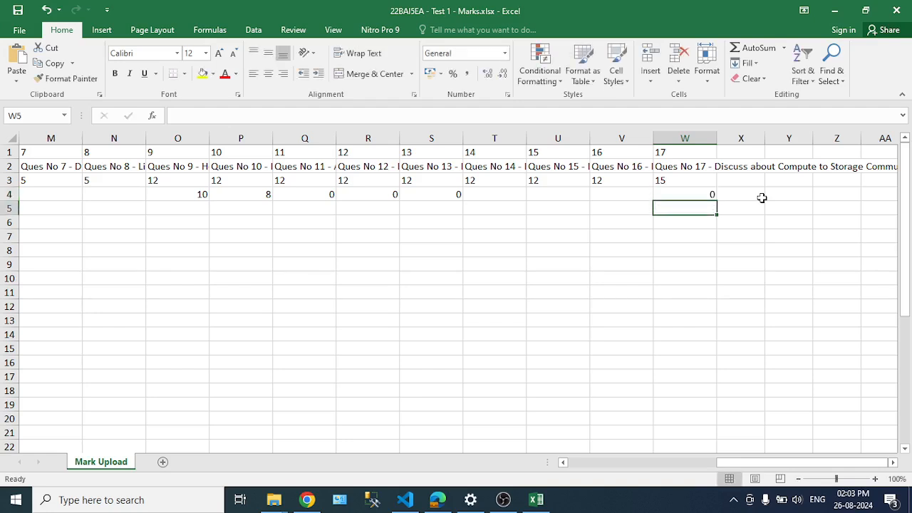
# - Check the first student's Total Marks in cell F4
pyautogui.press('Up')
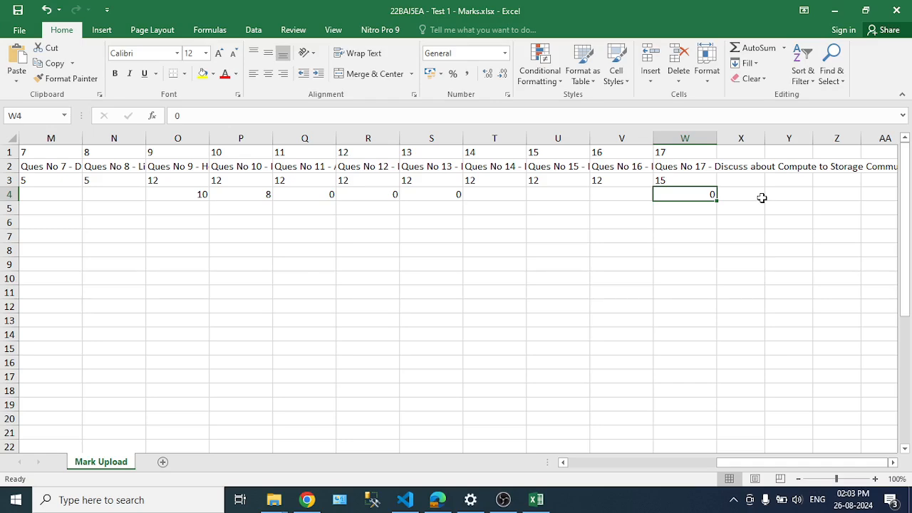
pyautogui.press('Left')
pyautogui.press('Left')
pyautogui.press('Left')
pyautogui.press('Left')
pyautogui.press('Left')
pyautogui.press('Left')
pyautogui.press('Left')
pyautogui.press('Left')
pyautogui.press('Left')
pyautogui.press('Left')
pyautogui.press('Left')
pyautogui.press('Left')
pyautogui.press('Left')
pyautogui.press('Left')
pyautogui.press('Left')
pyautogui.press('Left')
pyautogui.press('Left')
pyautogui.press('Left')
pyautogui.press('Left')
pyautogui.press('Left')
pyautogui.press('Right')
pyautogui.press('Right')
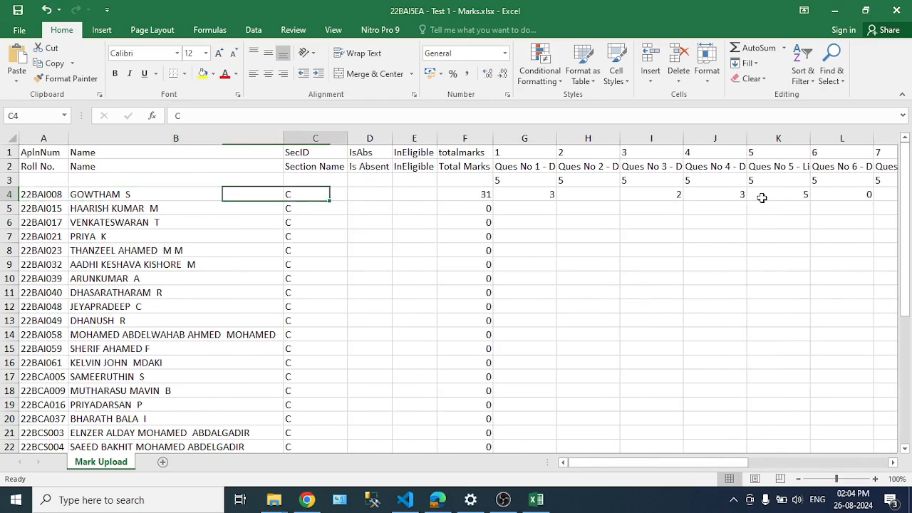
pyautogui.press('Right')
pyautogui.press('Right')
pyautogui.press('Right')
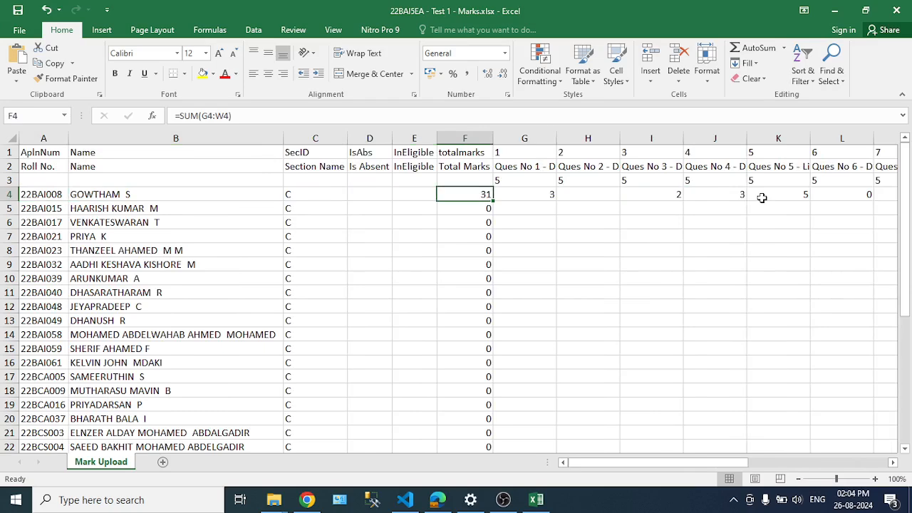
# - Enter the second student's marks in row 5: 4 for question 2 and 3 for question 3
pyautogui.press('Down')
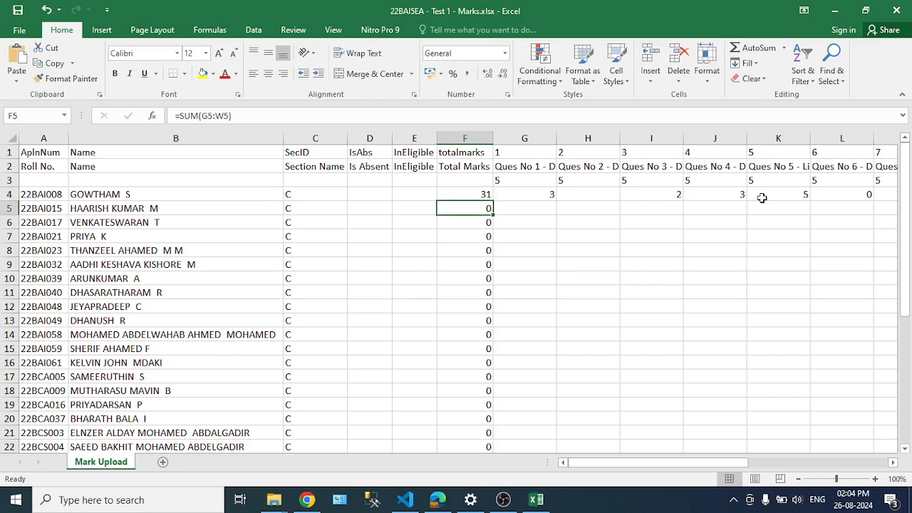
pyautogui.press('Right')
pyautogui.press('Right')
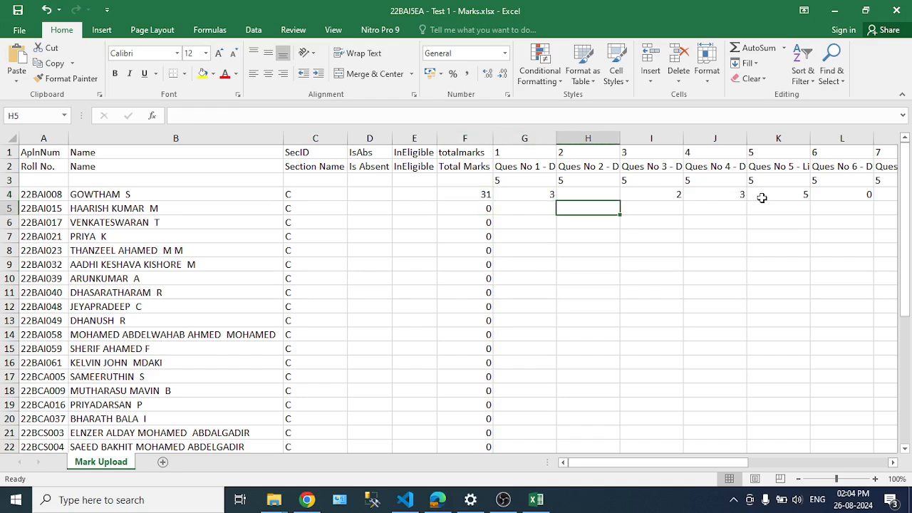
pyautogui.write('4')
pyautogui.press('Right')
pyautogui.write('3')
pyautogui.press('Right')
pyautogui.press('Right')
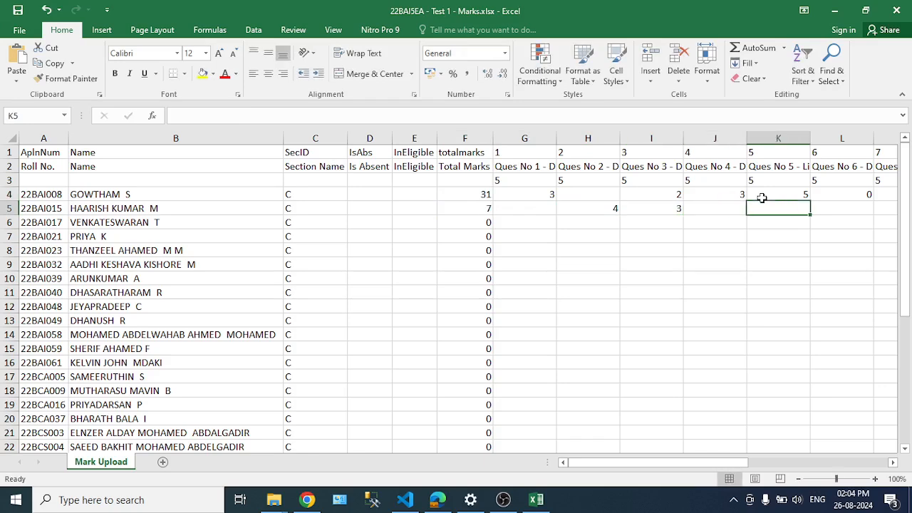
# - Enter 2 for question 5, 1 for question 6 and 0 for question 7 in the second student's row 5
pyautogui.write('2')
pyautogui.press('Right')
pyautogui.write('1')
pyautogui.press('Right')
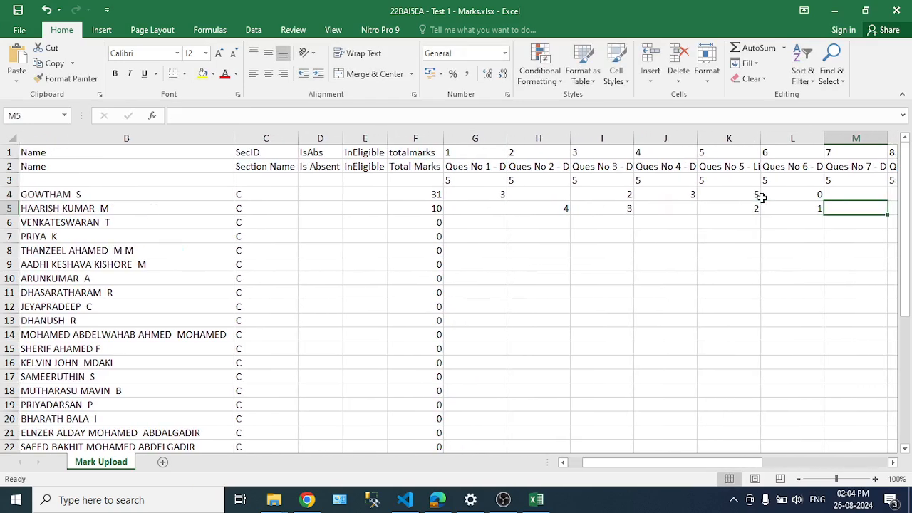
pyautogui.press('Right')
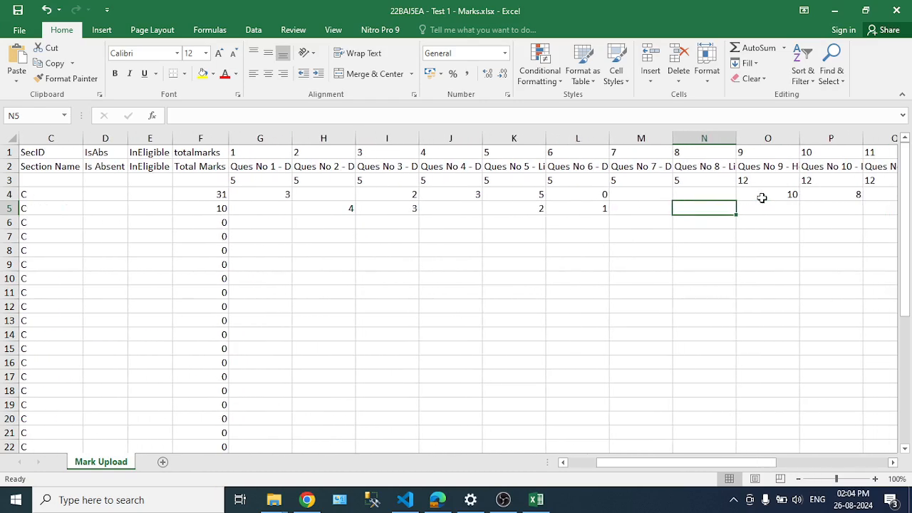
pyautogui.press('Left')
pyautogui.write('0')
pyautogui.press('Right')
# - Enter 10 for question 9 and 11 for question 10 in the second student's row 5
pyautogui.press('Right')
pyautogui.press('Right')
pyautogui.press('Right')
pyautogui.press('Right')
pyautogui.press('Right')
pyautogui.press('Right')
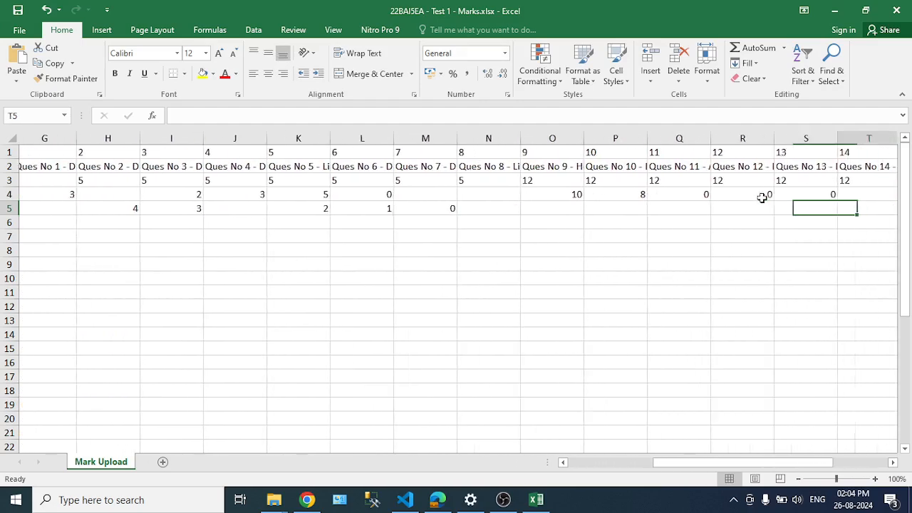
pyautogui.press('Left')
pyautogui.press('Left')
pyautogui.press('Left')
pyautogui.press('Left')
pyautogui.press('Left')
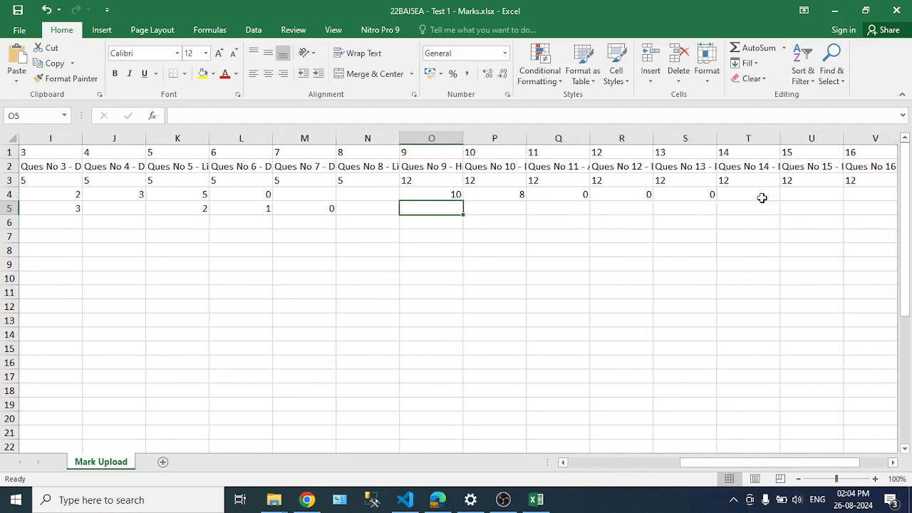
pyautogui.write('10')
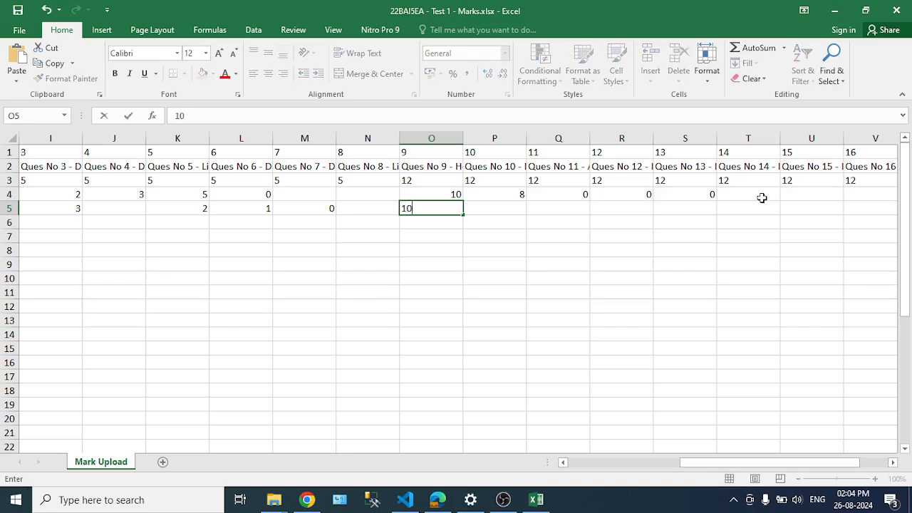
pyautogui.press('Right')
pyautogui.write('11')
pyautogui.press('Right')
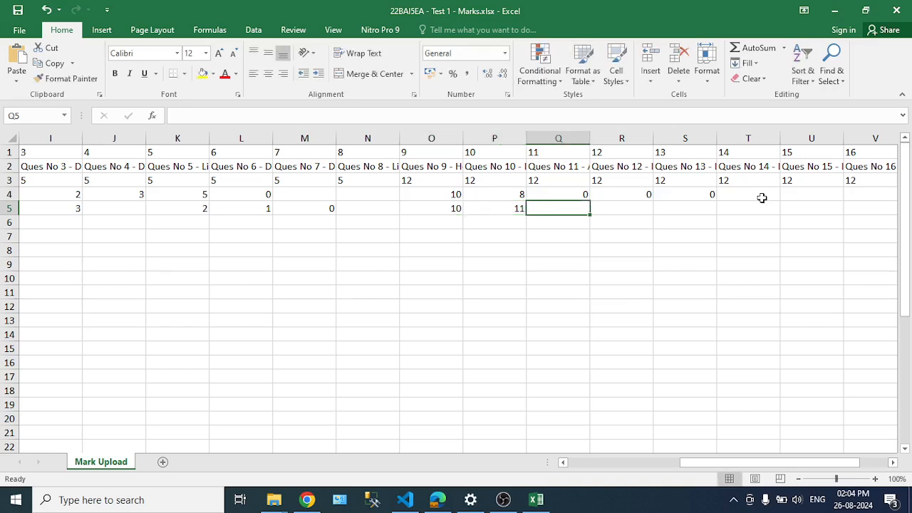
# - Enter 9 for question 11 and 0 for questions 12 and 13 in the second student's row 5
pyautogui.write('9')
pyautogui.press('Right')
pyautogui.write('0')
pyautogui.press('Right')
pyautogui.press('Right')
pyautogui.write('0')
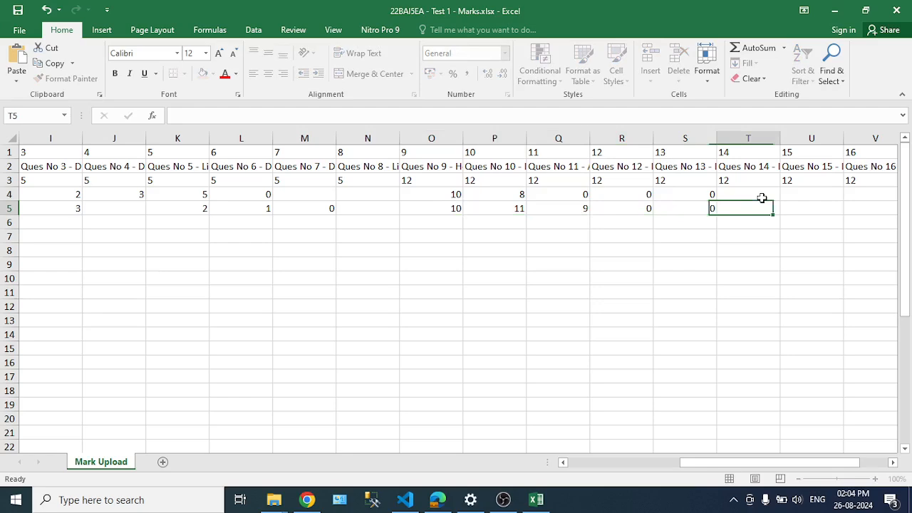
pyautogui.press('Right')
# - Enter 14 for question 17 in cell W5 of the second student's row
pyautogui.press('Right')
pyautogui.press('Right')
pyautogui.press('Right')
pyautogui.press('Right')
pyautogui.press('Right')
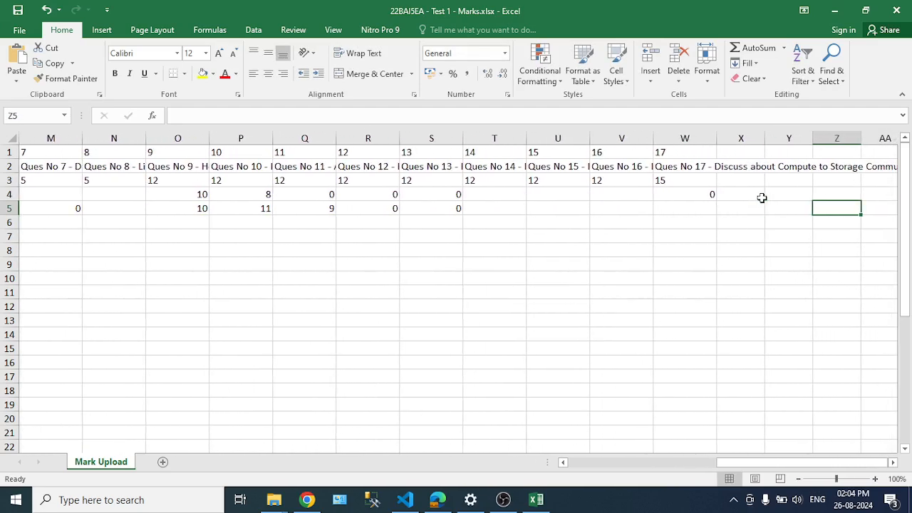
pyautogui.press('Left')
pyautogui.press('Left')
pyautogui.press('Left')
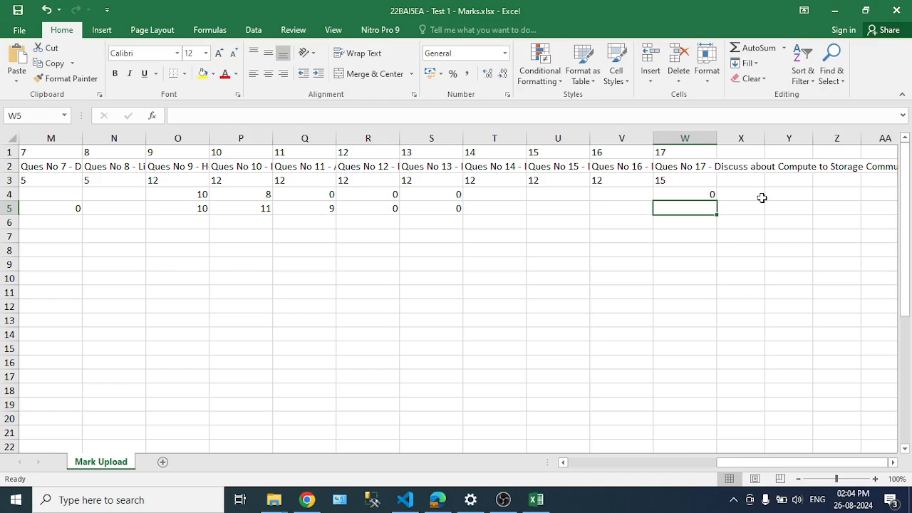
pyautogui.write('14')
pyautogui.press('Return')
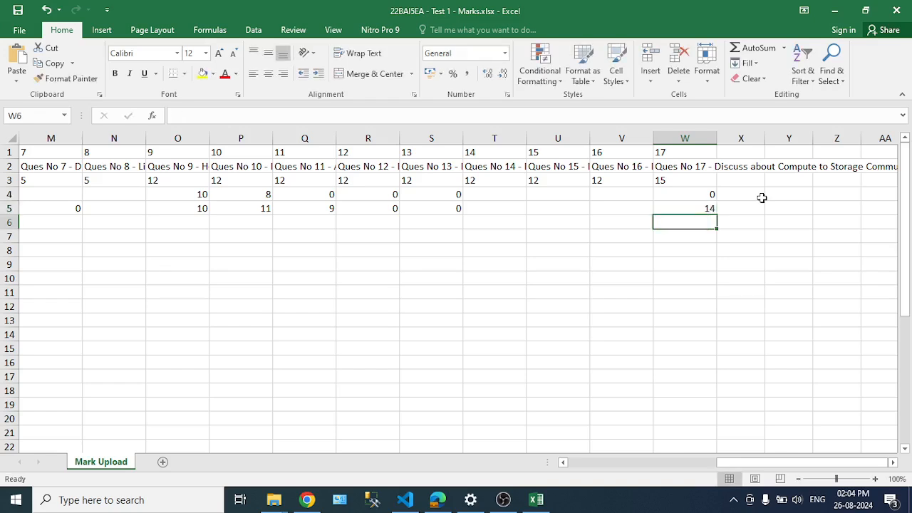
# - Check the second student's Total Marks in cell F5 and the student rows below it
pyautogui.press('Up')
pyautogui.press('Down')
pyautogui.press('Left')
pyautogui.press('Left')
pyautogui.press('Left')
pyautogui.press('Left')
pyautogui.press('Left')
pyautogui.press('Left')
pyautogui.press('Left')
pyautogui.press('Left')
pyautogui.press('Left')
pyautogui.press('Left')
pyautogui.press('Left')
pyautogui.press('Left')
pyautogui.press('Left')
pyautogui.press('Left')
pyautogui.press('Left')
pyautogui.press('Left')
pyautogui.press('Left')
pyautogui.press('Left')
pyautogui.press('Left')
pyautogui.press('Left')
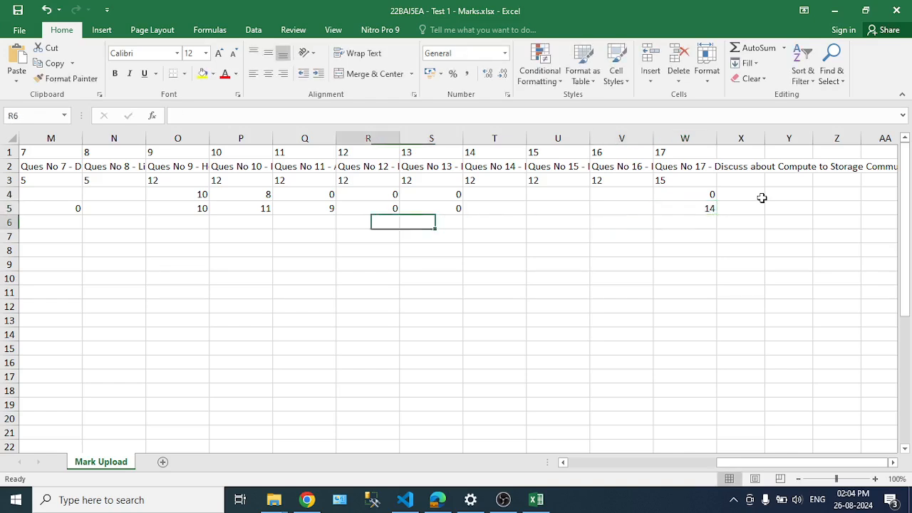
pyautogui.press('Down')
pyautogui.press('Down')
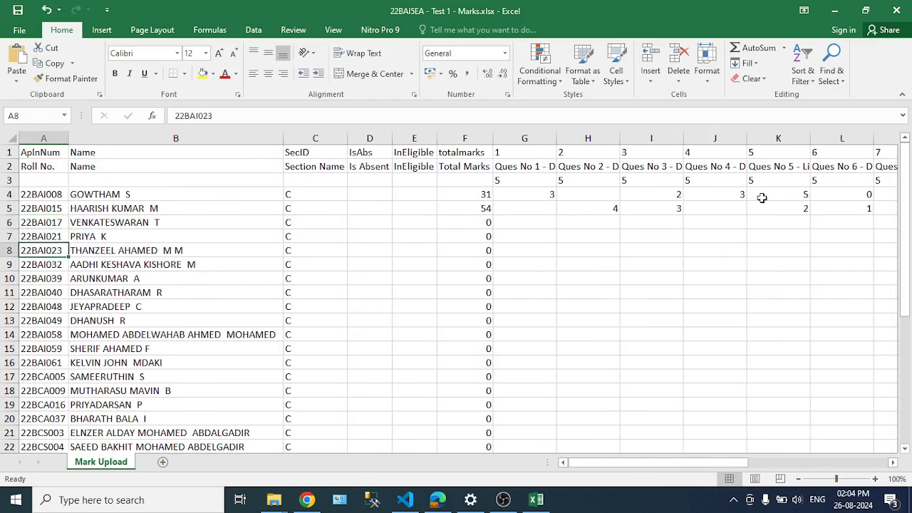
pyautogui.press('Down')
pyautogui.press('Up')
pyautogui.press('Up')
pyautogui.press('Up')
pyautogui.press('Right')
pyautogui.press('Right')
pyautogui.press('Right')
pyautogui.press('Right')
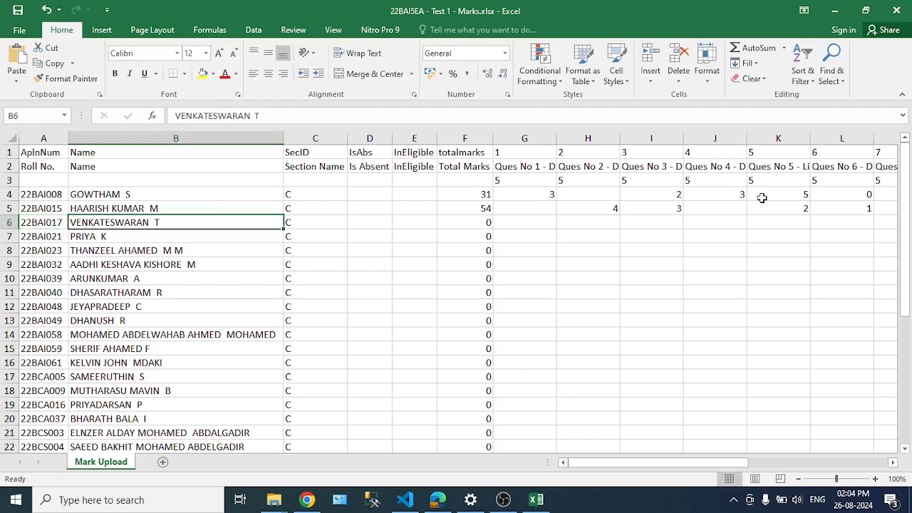
# - Mark the student in row 6 absent with Y in the Is Absent column and review that row's mark cells through question 17
pyautogui.press('Left')
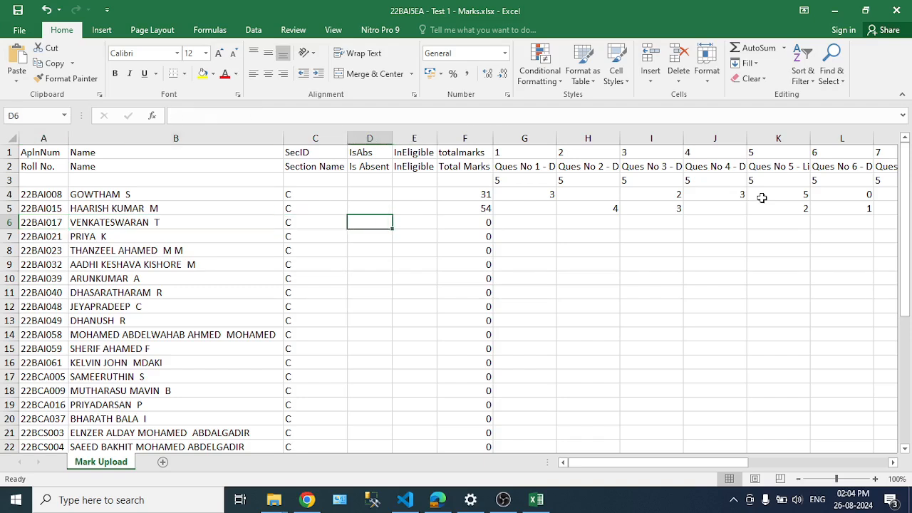
pyautogui.write('Y')
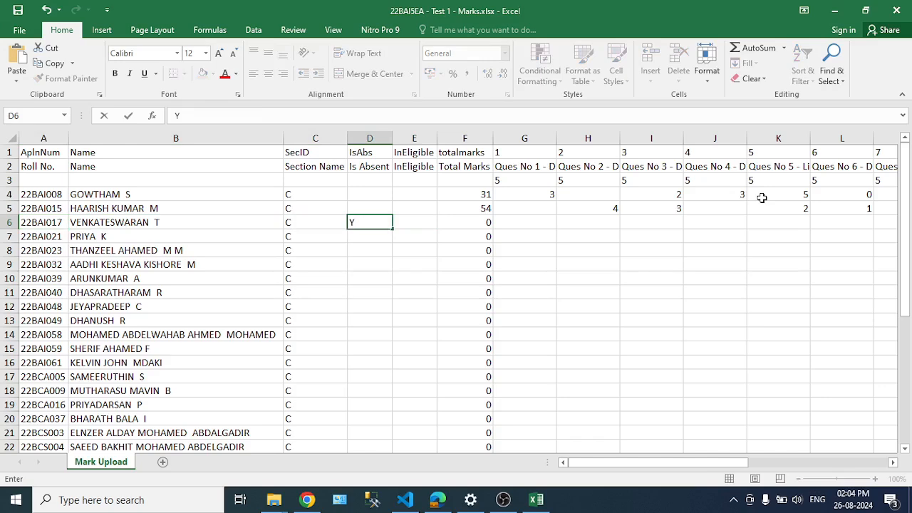
pyautogui.click(369, 139)
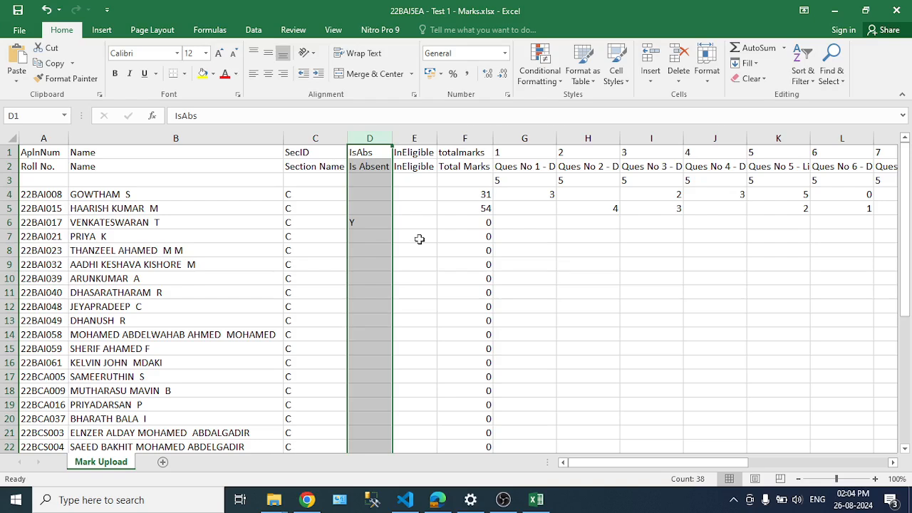
pyautogui.click(6, 223)
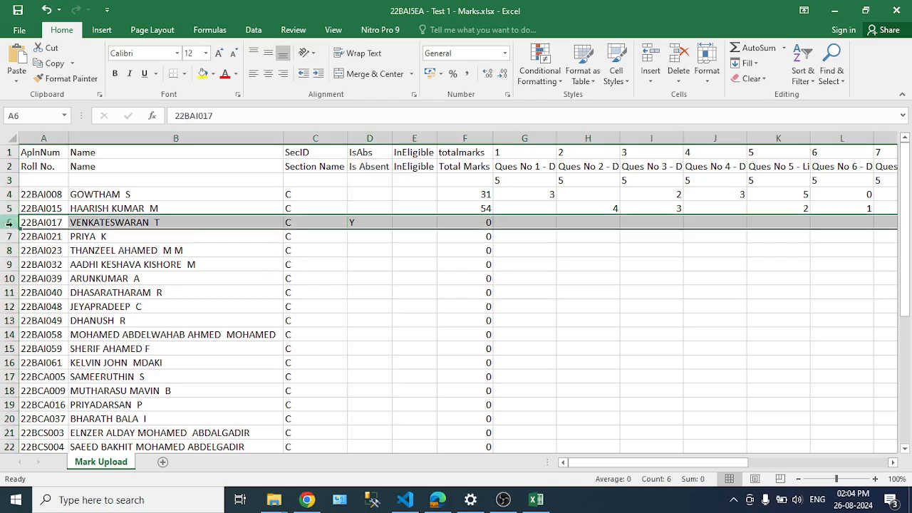
pyautogui.click(357, 221)
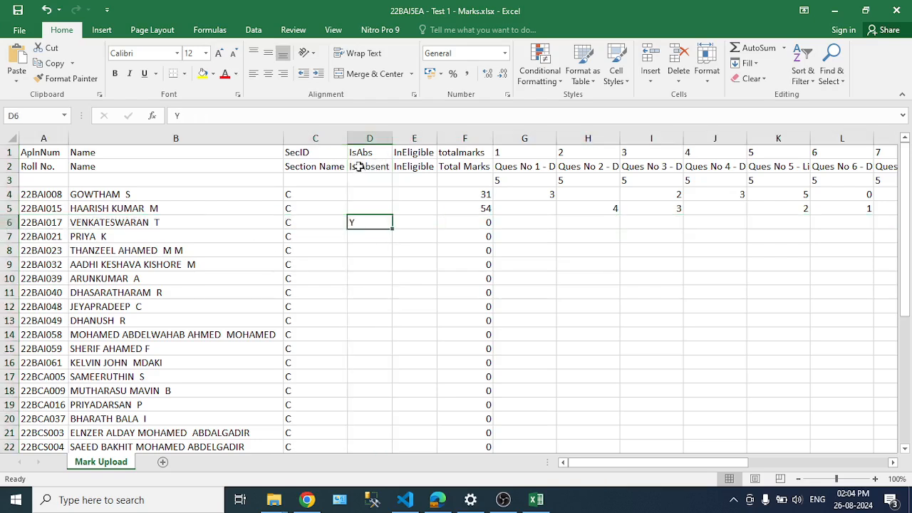
pyautogui.click(370, 138)
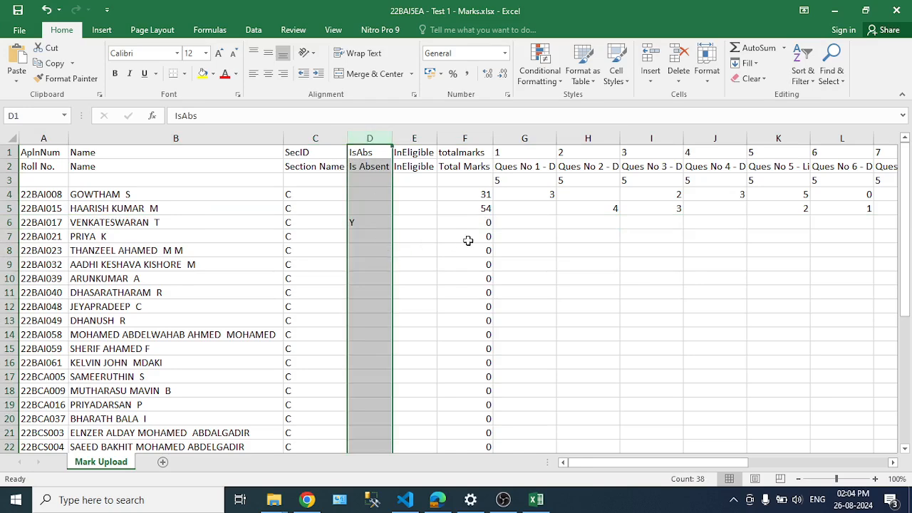
pyautogui.moveTo(397, 226); pyautogui.dragTo(843, 222)
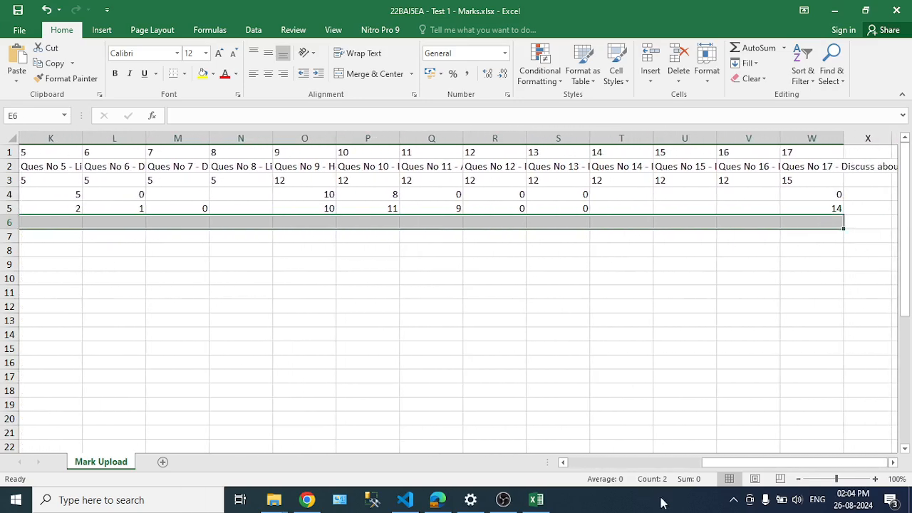
pyautogui.moveTo(757, 464); pyautogui.dragTo(566, 470)
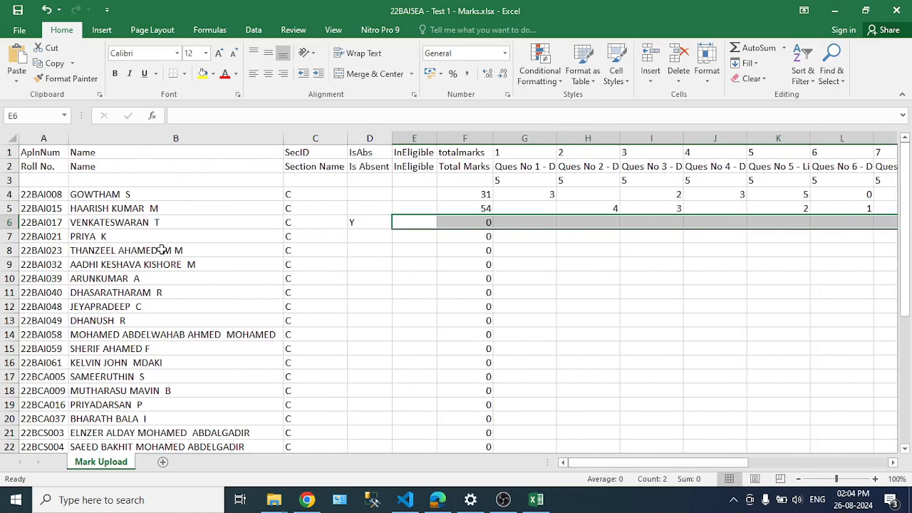
# - Enter 4 for question 1 and 4 for question 3 in row 7, skipping question 2
pyautogui.click(10, 236)
pyautogui.click(536, 238)
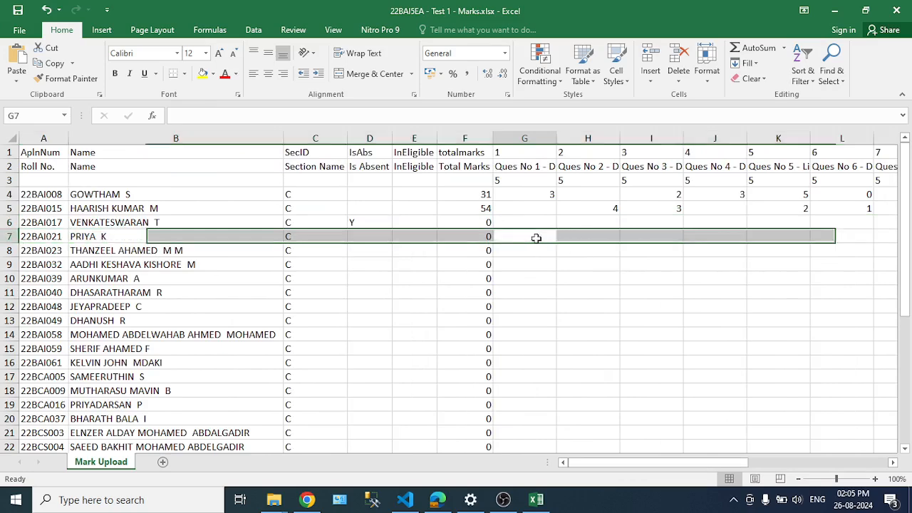
pyautogui.write('4')
pyautogui.press('Tab')
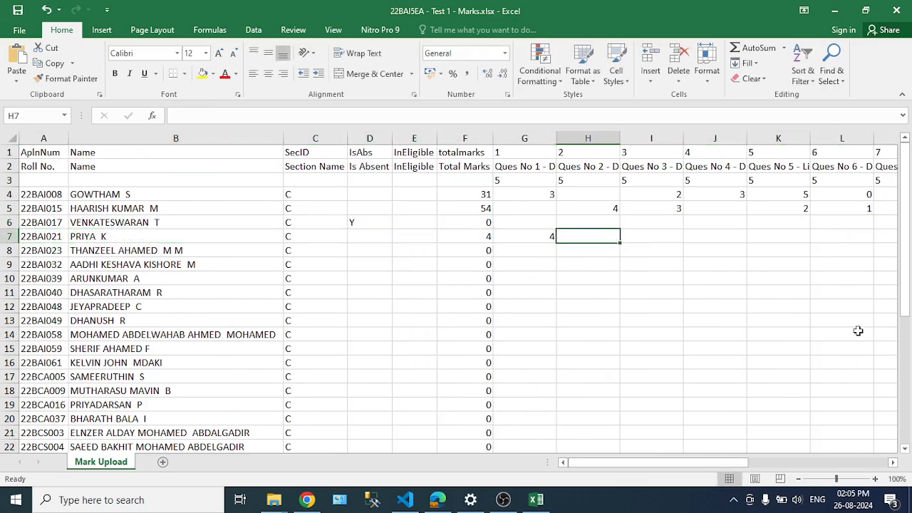
pyautogui.press('Tab')
pyautogui.write('4')
pyautogui.press('Tab')
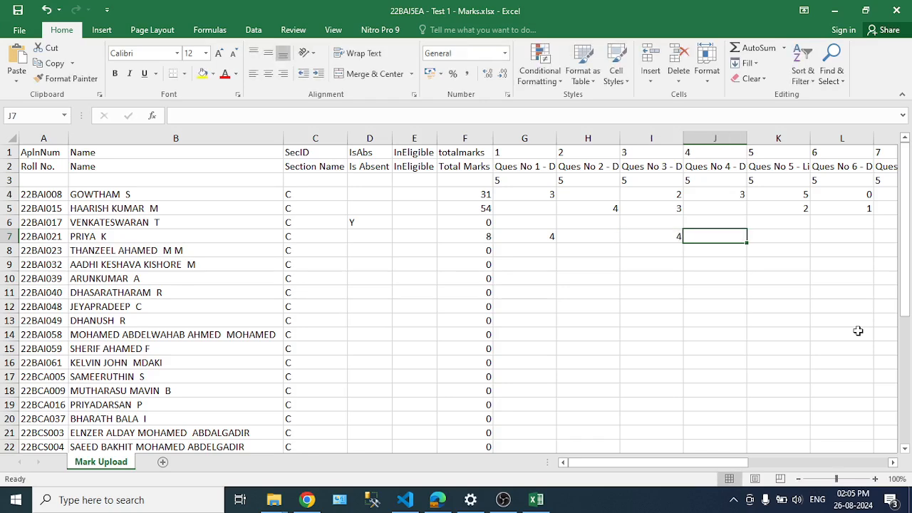
# - Enter 3 for question 5, 2 for question 6 and 1 for question 7 in row 7, skipping question 4
pyautogui.press('Tab')
pyautogui.write('3')
pyautogui.press('Tab')
pyautogui.write('2')
pyautogui.press('Tab')
pyautogui.write('1')
pyautogui.press('Tab')
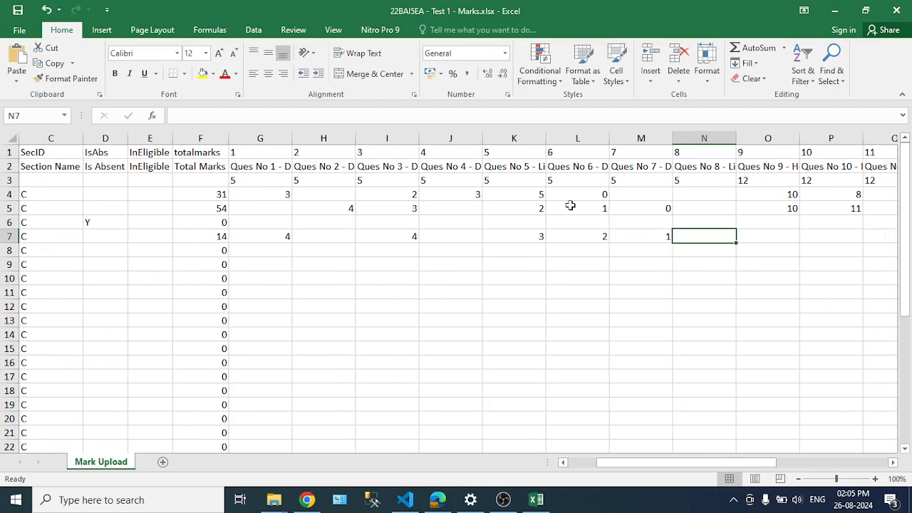
pyautogui.moveTo(658, 235); pyautogui.dragTo(270, 241)
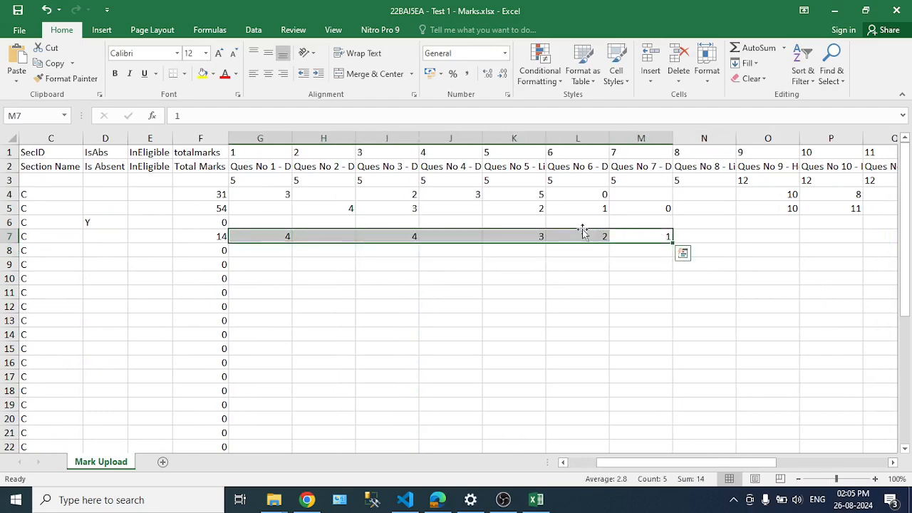
# - Enter 10 for question 9 and 9 for question 10 in row 7
pyautogui.click(766, 234)
pyautogui.write('10')
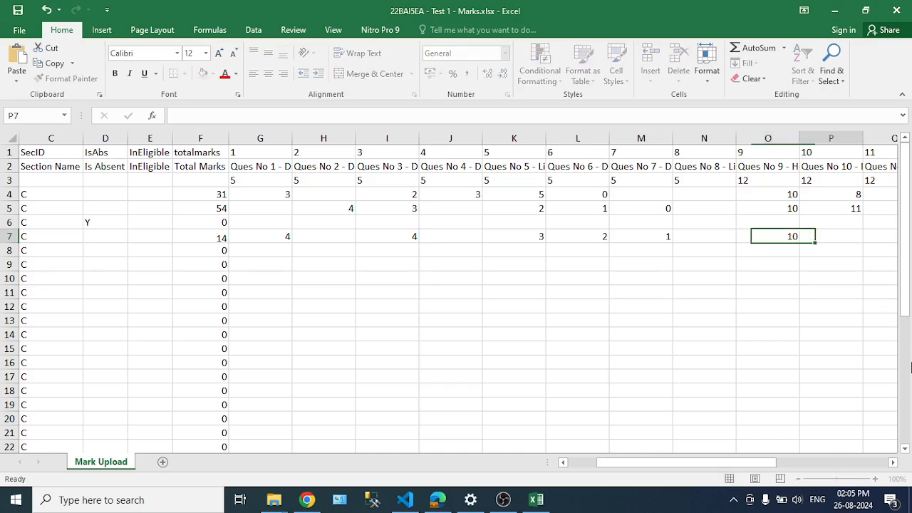
pyautogui.press('Tab')
pyautogui.write('9')
pyautogui.press('Tab')
pyautogui.press('Tab')
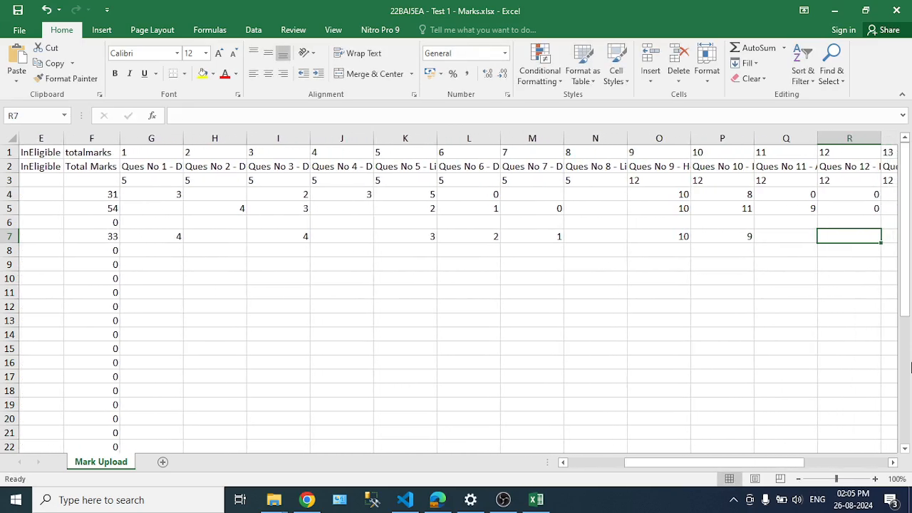
# - Enter 8 for question 12, 7 for question 14 and 8 for question 15 in row 7
pyautogui.write('8')
pyautogui.press('Tab')
pyautogui.press('Tab')
pyautogui.write('7')
pyautogui.press('Tab')
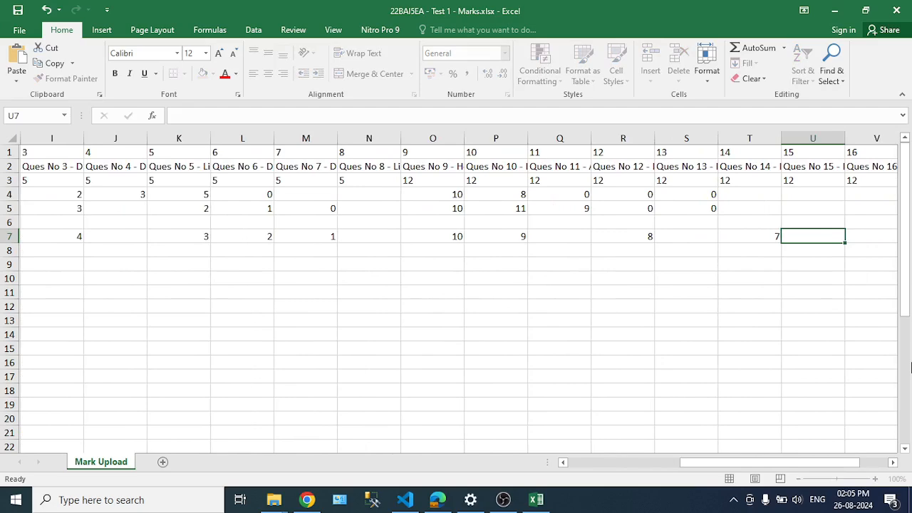
pyautogui.write('8')
pyautogui.press('Tab')
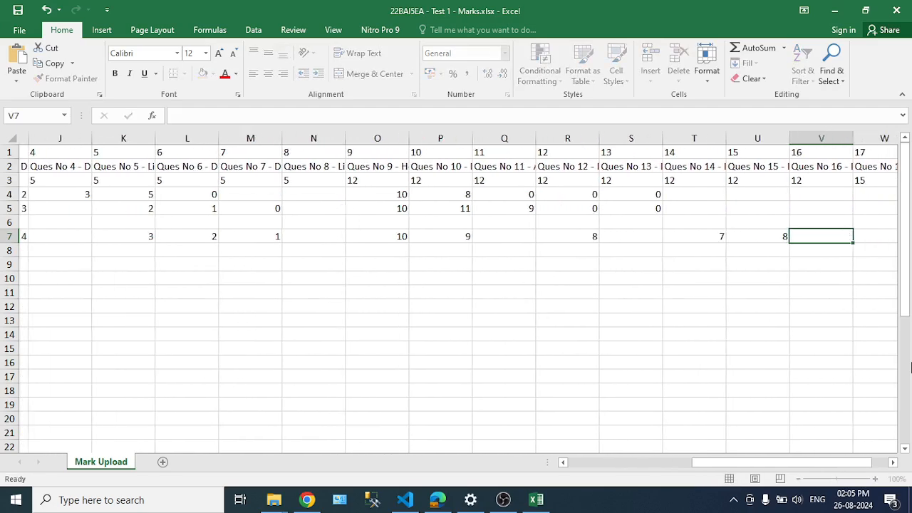
# - Enter 12 for question 17 in cell W7
pyautogui.press('Tab')
pyautogui.press('Tab')
pyautogui.press('Tab')
pyautogui.press('Left')
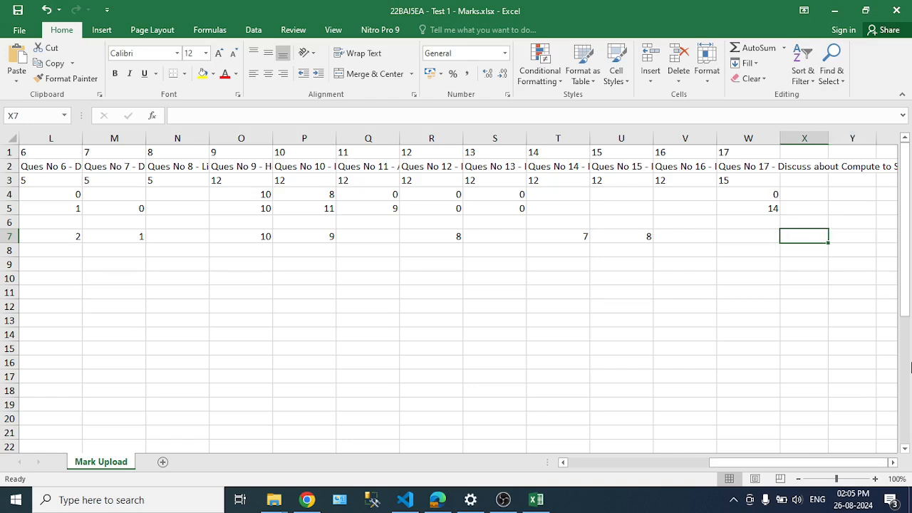
pyautogui.press('Up')
pyautogui.press('Left')
pyautogui.press('Down')
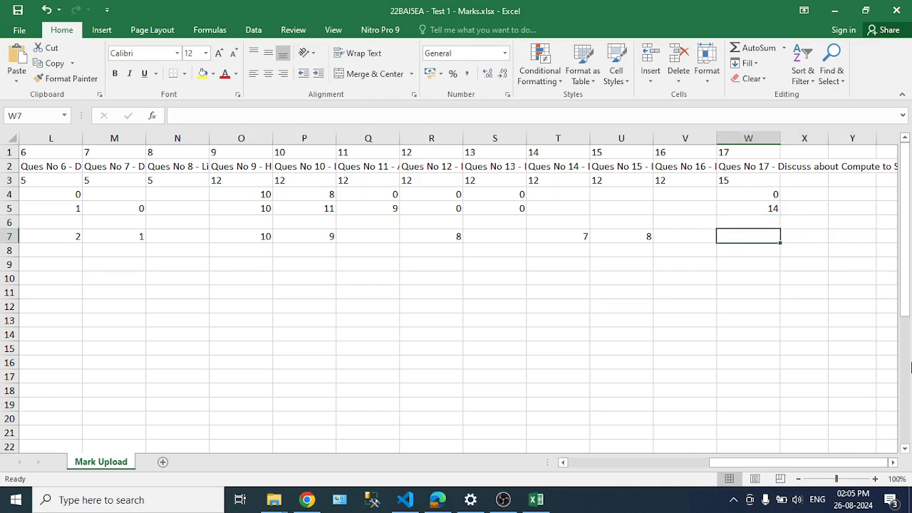
pyautogui.write('12')
pyautogui.press('Return')
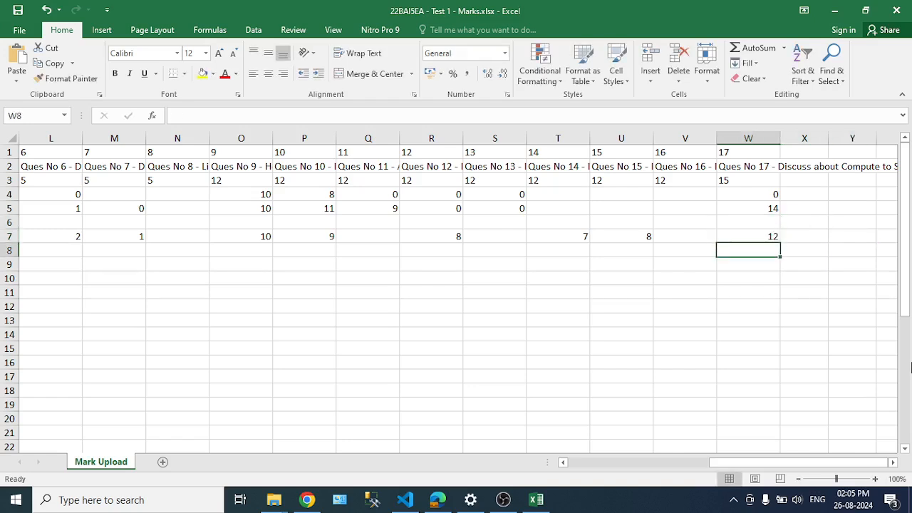
# - Clear the Total Marks cell F6 of the absent student in row 6
pyautogui.press('Up')
pyautogui.press('Left')
pyautogui.press('Left')
pyautogui.press('Left')
pyautogui.press('Left')
pyautogui.press('Left')
pyautogui.press('Left')
pyautogui.press('Left')
pyautogui.press('Left')
pyautogui.press('Left')
pyautogui.press('Left')
pyautogui.press('Left')
pyautogui.press('Left')
pyautogui.press('Left')
pyautogui.press('Left')
pyautogui.press('Left')
pyautogui.press('Left')
pyautogui.press('Left')
pyautogui.press('Left')
pyautogui.press('Left')
pyautogui.press('Left')
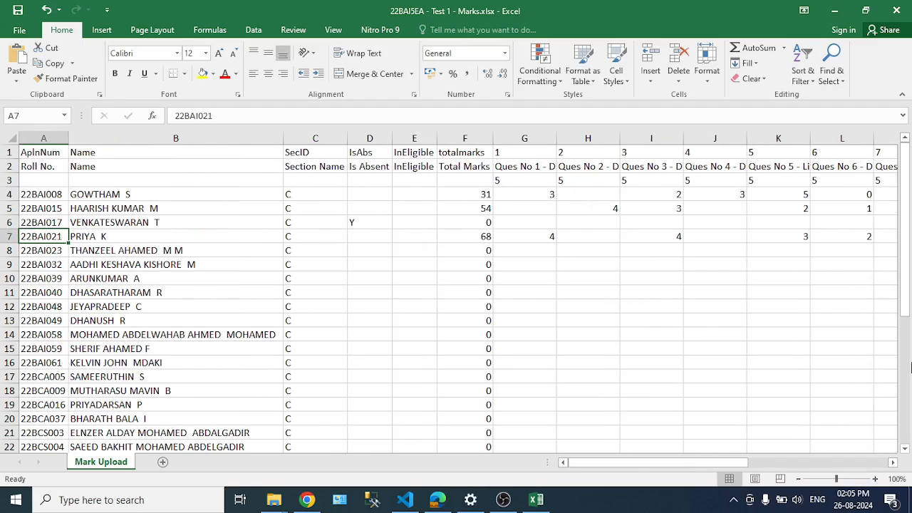
pyautogui.press('Up')
pyautogui.press('Right')
pyautogui.press('Right')
pyautogui.press('Right')
pyautogui.press('Right')
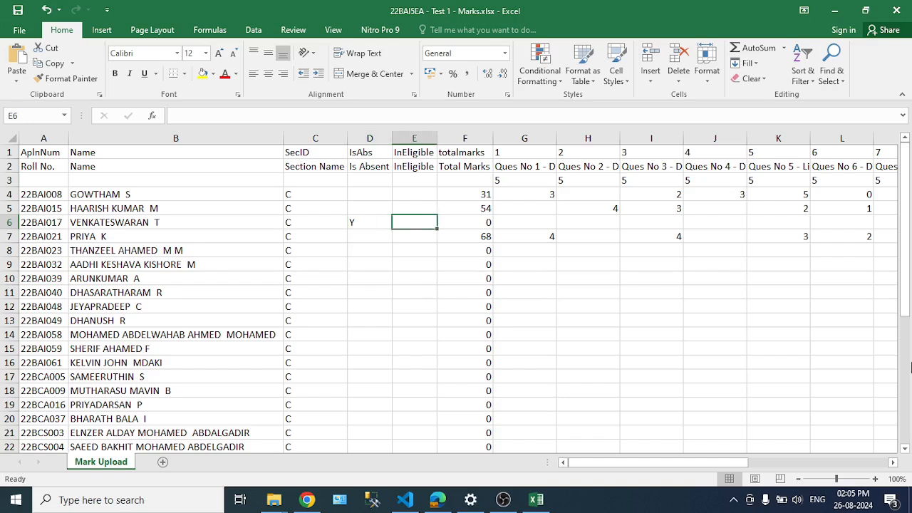
pyautogui.press('Right')
pyautogui.press('Delete')
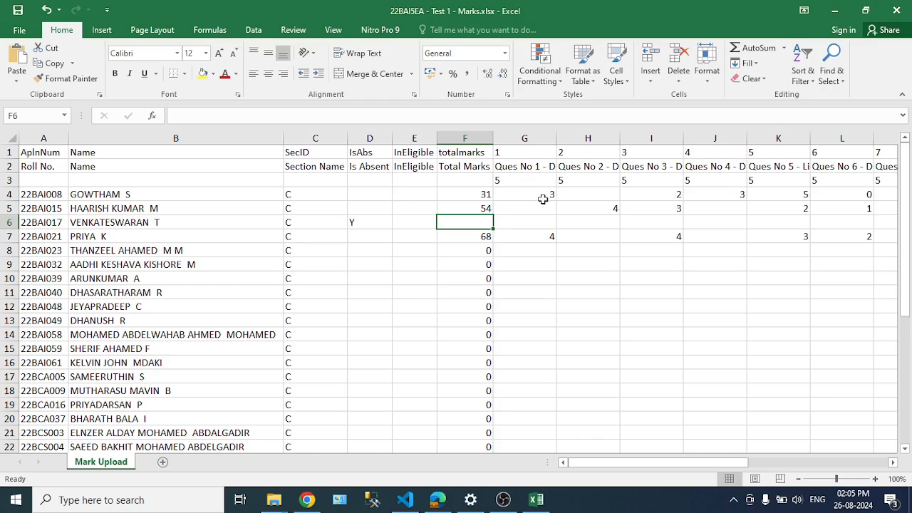
# - Review the marks entered in rows 4 to 7 and the remaining student rows down the sheet
pyautogui.moveTo(543, 200); pyautogui.dragTo(539, 240)
pyautogui.scroll(-6, 364, 318)
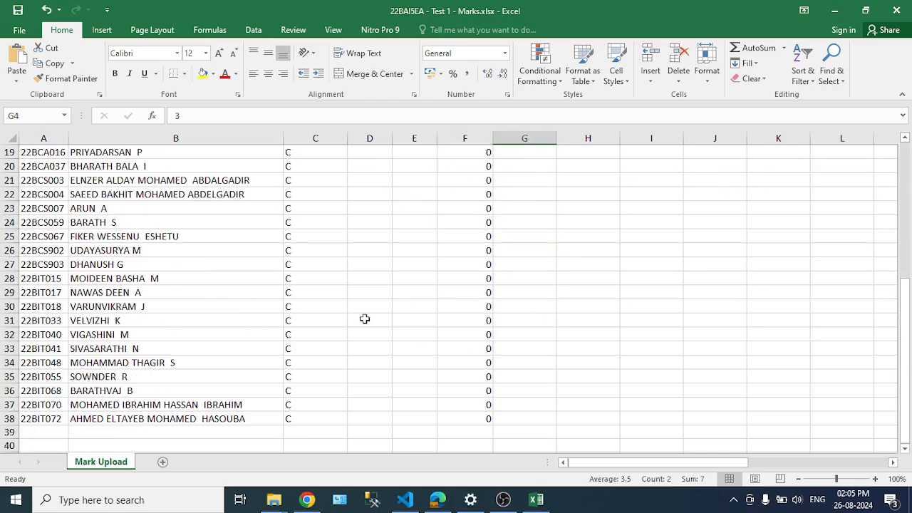
pyautogui.scroll(6, 364, 319)
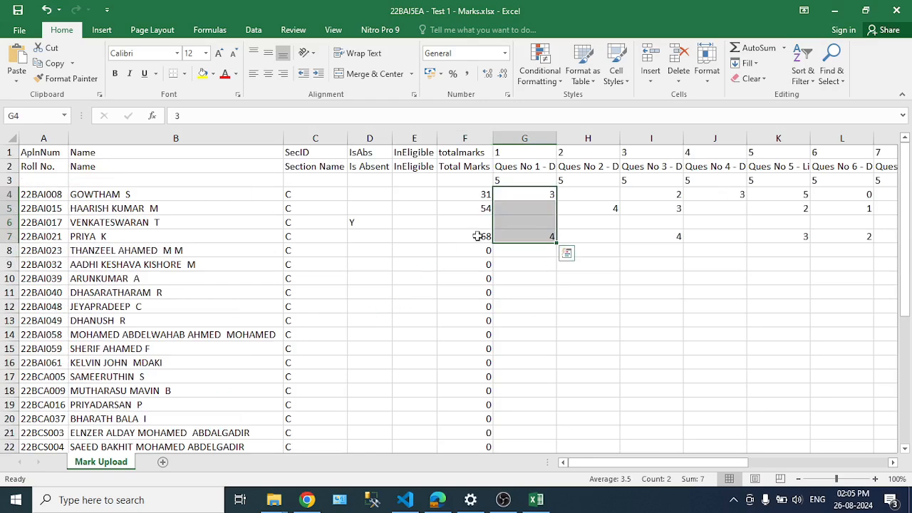
pyautogui.moveTo(511, 195); pyautogui.dragTo(703, 238)
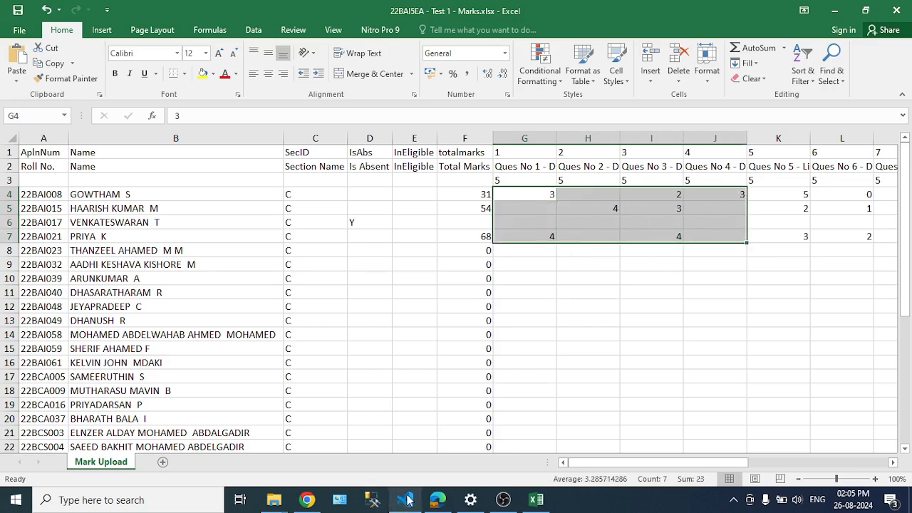
pyautogui.moveTo(308, 502)
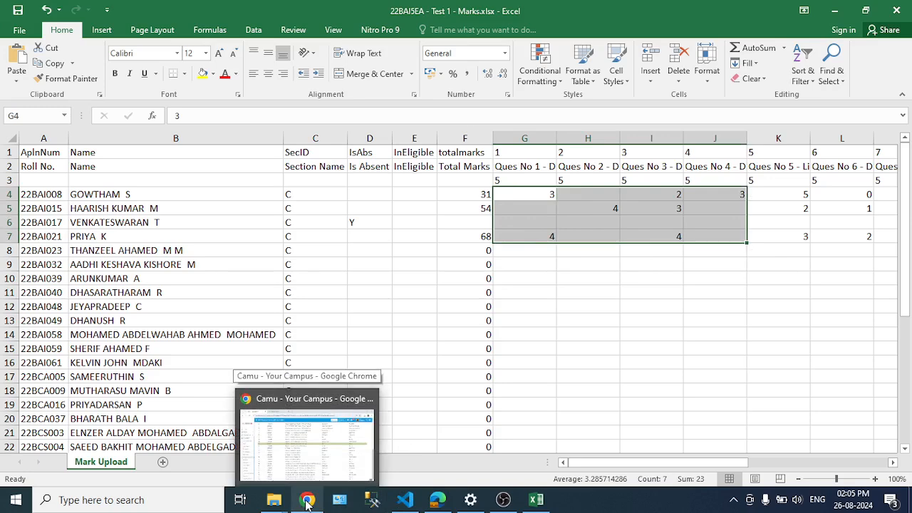
pyautogui.moveTo(7, 194); pyautogui.dragTo(8, 237)
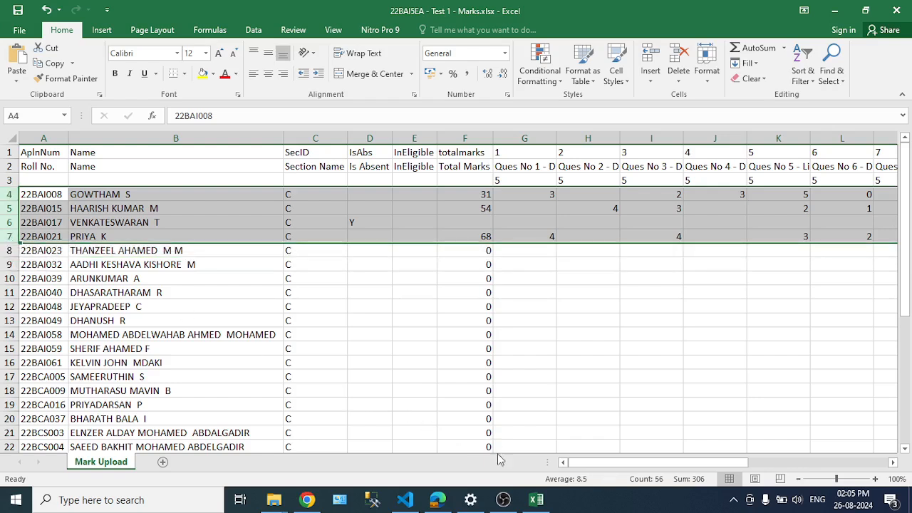
# - Switch to Camu in Chrome, open the Test - 1 entry of 22BAI5EA and choose section C
pyautogui.click(307, 500)
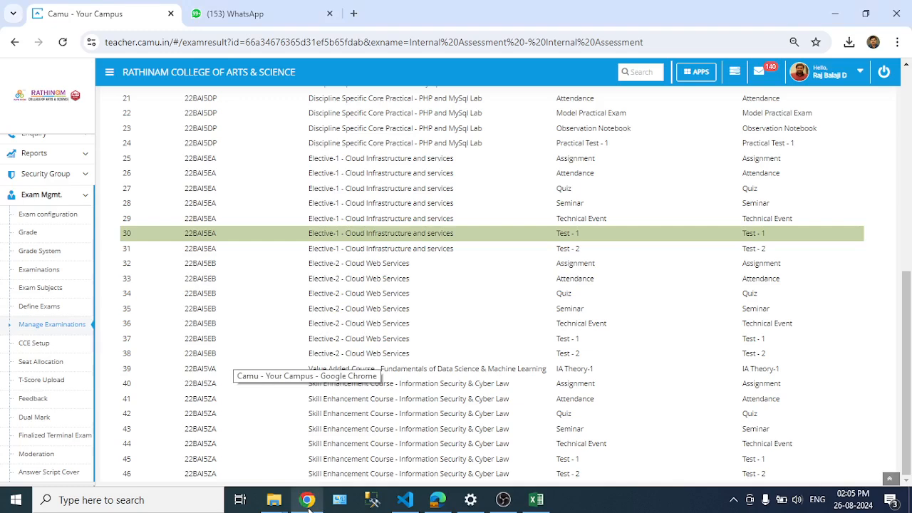
pyautogui.click(443, 241)
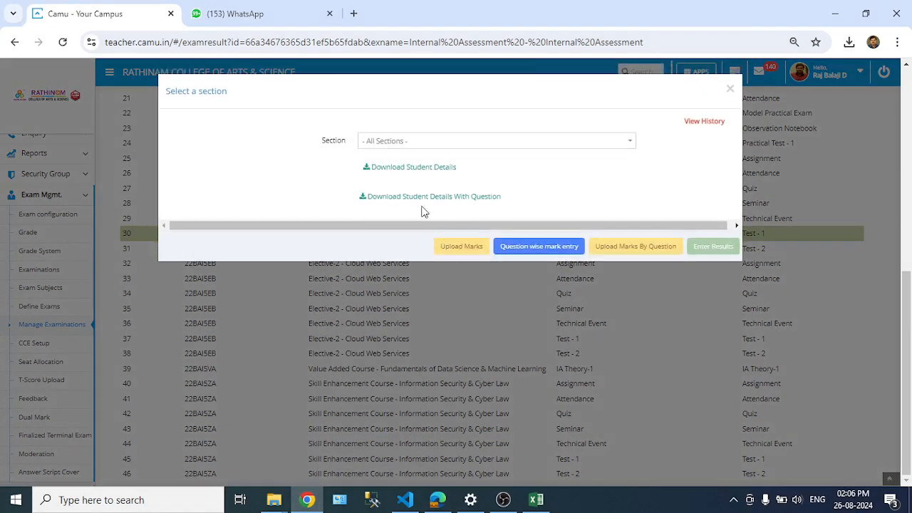
pyautogui.click(384, 141)
pyautogui.click(378, 197)
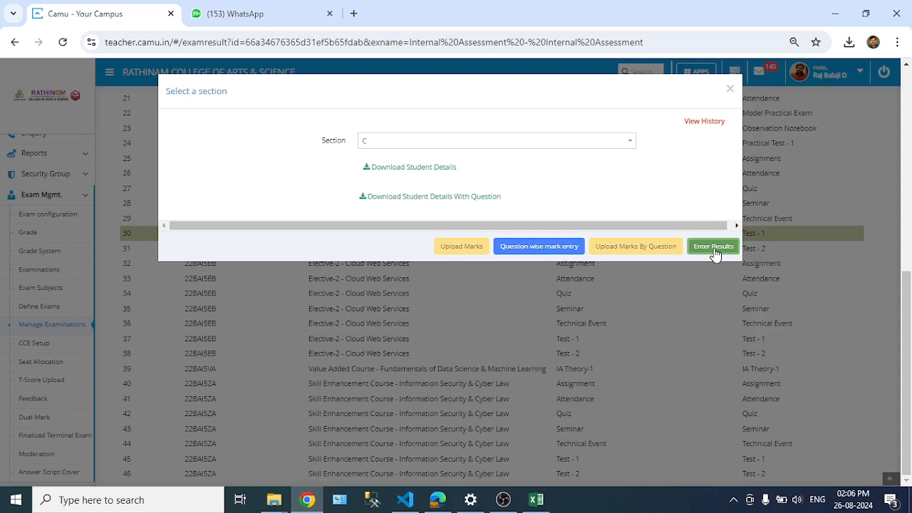
# - Try to upload 22BAI5EA - Question_Bank.xlsx from the Desktop as section C marks by question
pyautogui.click(632, 250)
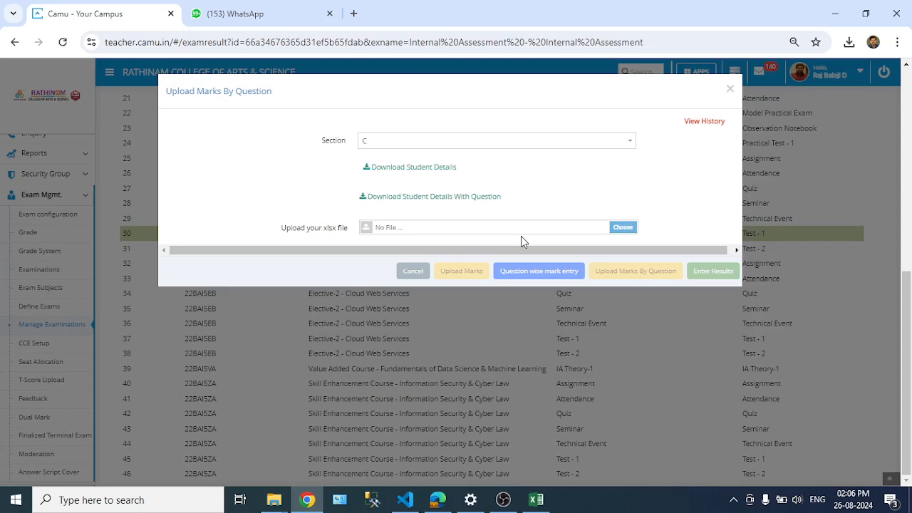
pyautogui.click(623, 228)
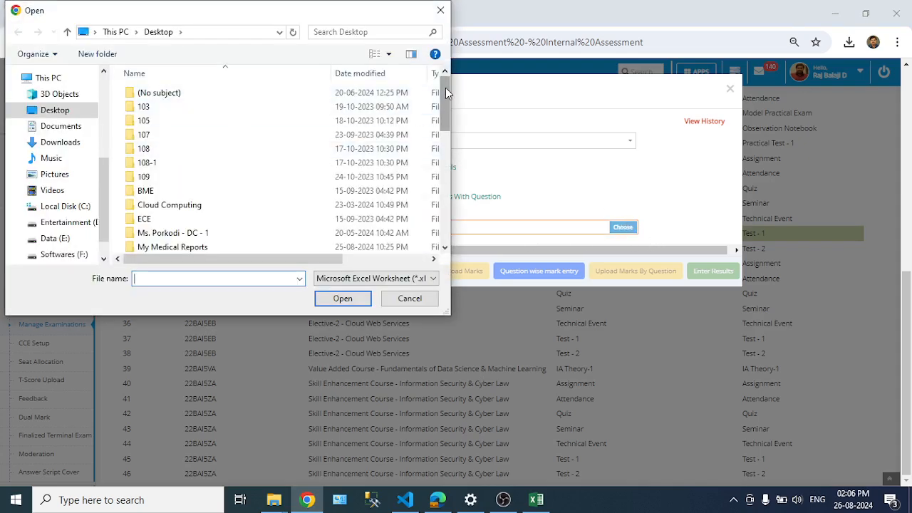
pyautogui.moveTo(445, 87); pyautogui.dragTo(447, 100)
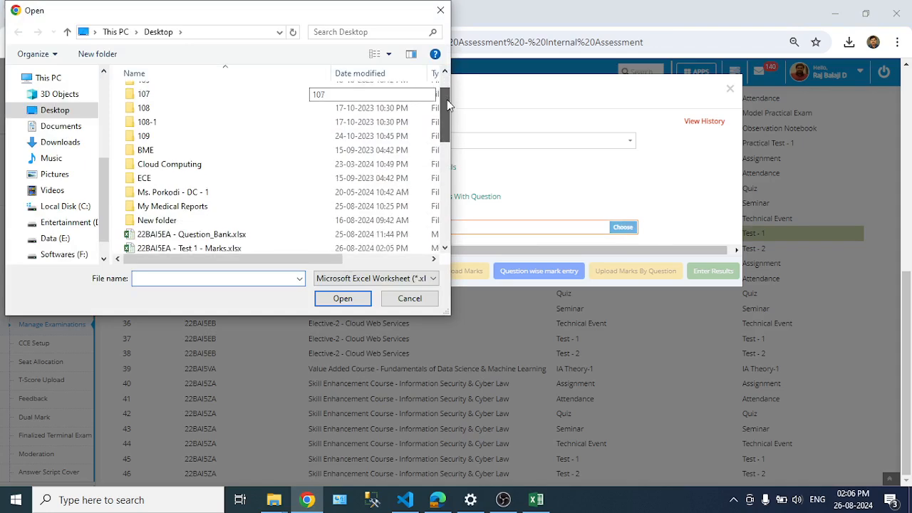
pyautogui.click(169, 233)
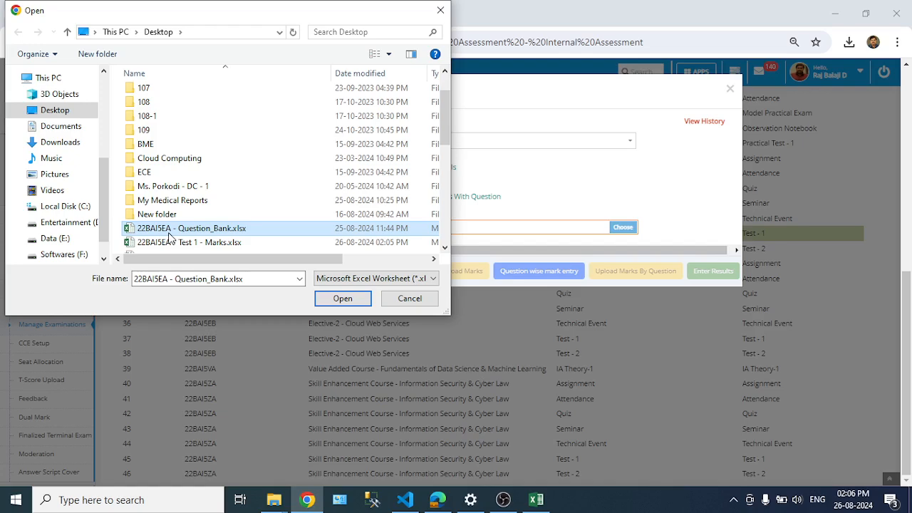
pyautogui.click(347, 299)
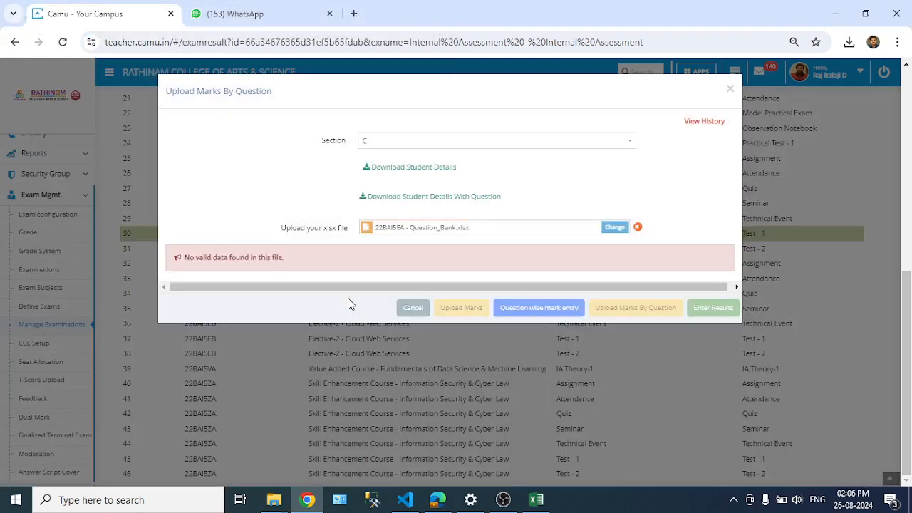
pyautogui.moveTo(184, 258); pyautogui.dragTo(305, 259)
pyautogui.click(307, 259)
# - Switch to Excel, save the 22BAI5EA - Test 1 - Marks.xlsx workbook and return to Camu in Chrome
pyautogui.click(536, 500)
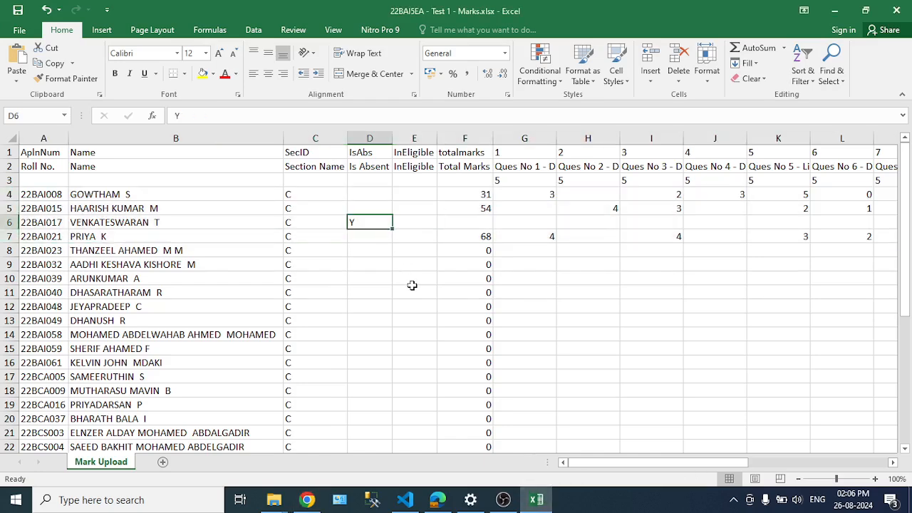
pyautogui.hotkey('ctrl', 's')
pyautogui.click(321, 500)
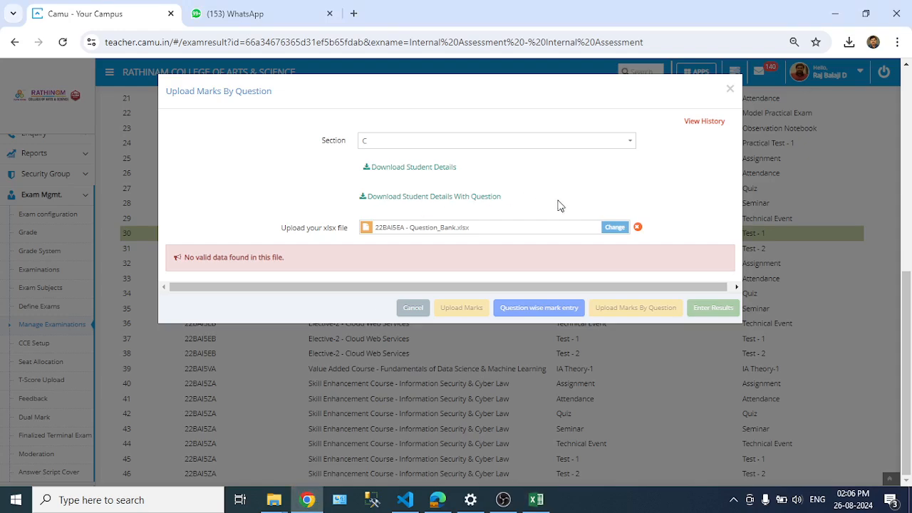
# - Remove the chosen file and select 22BAI5EA - Test 1 - Marks.xlsx from the Desktop for the marks-by-question upload
pyautogui.click(639, 228)
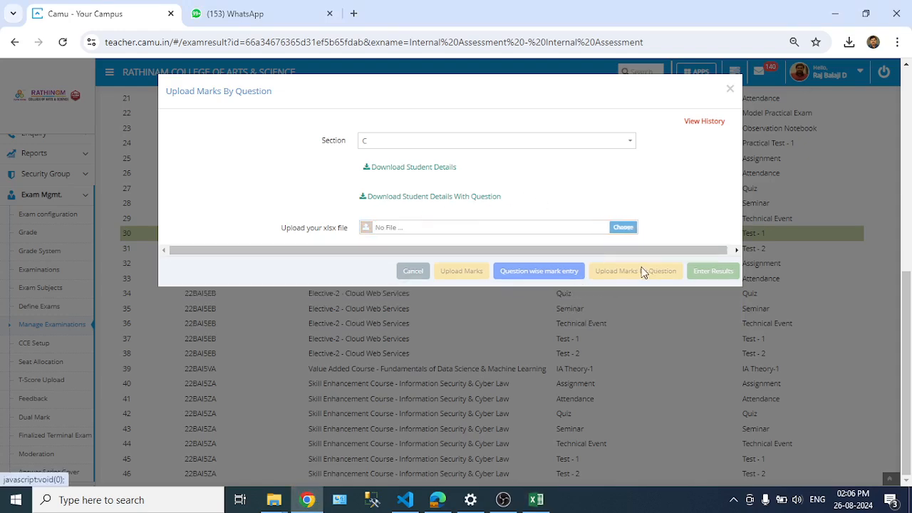
pyautogui.click(623, 227)
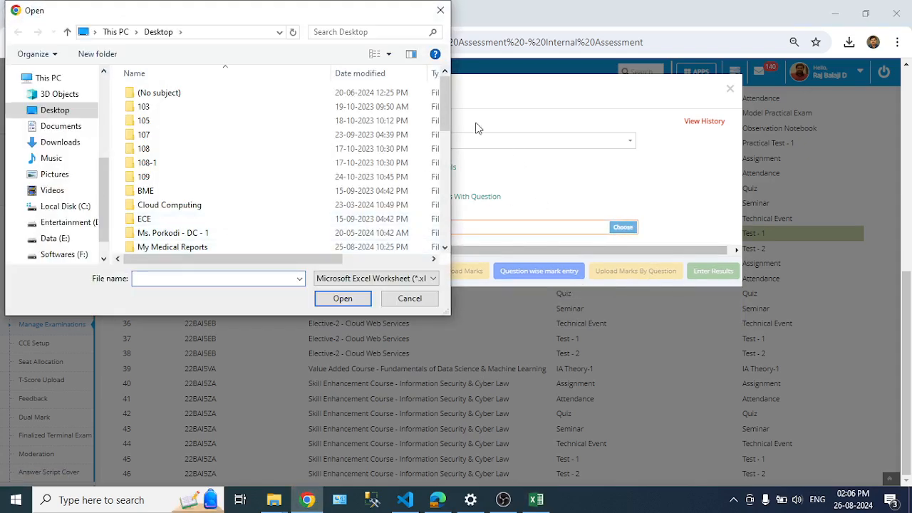
pyautogui.scroll(-1, 448, 107)
pyautogui.moveTo(448, 107); pyautogui.dragTo(441, 132)
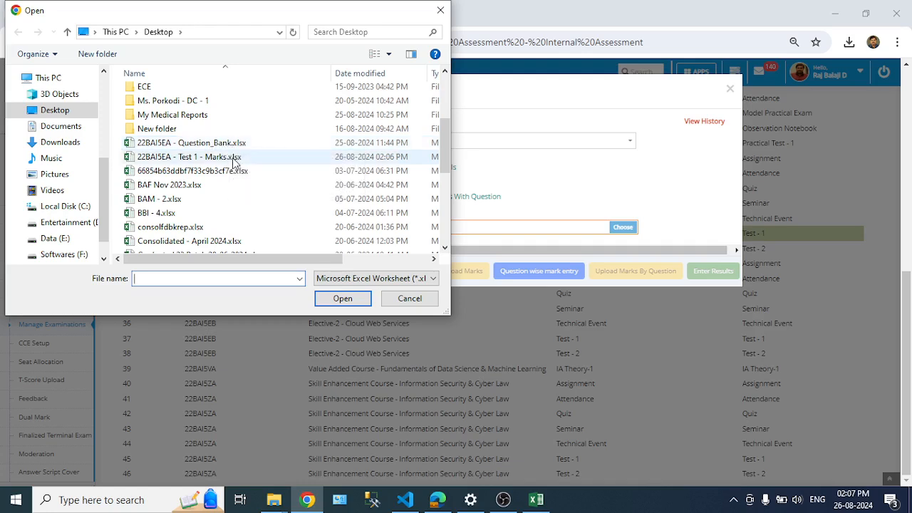
pyautogui.click(146, 161)
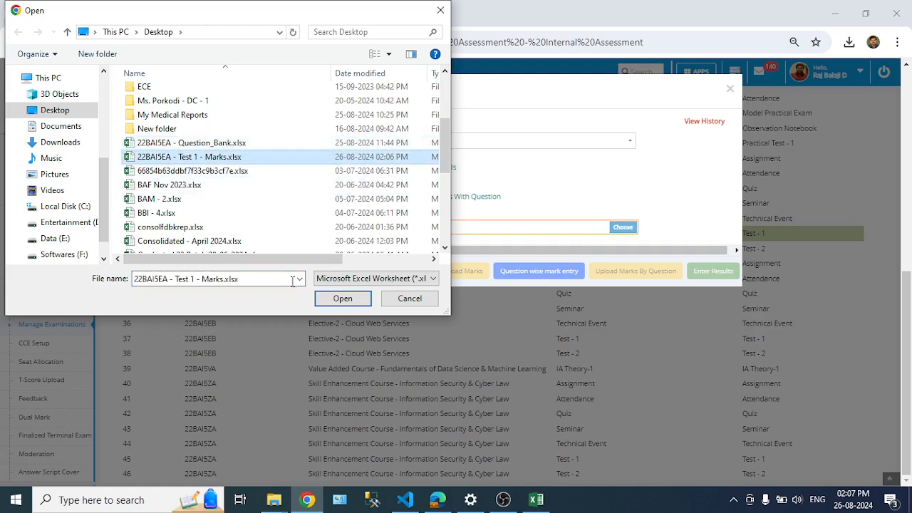
pyautogui.click(335, 299)
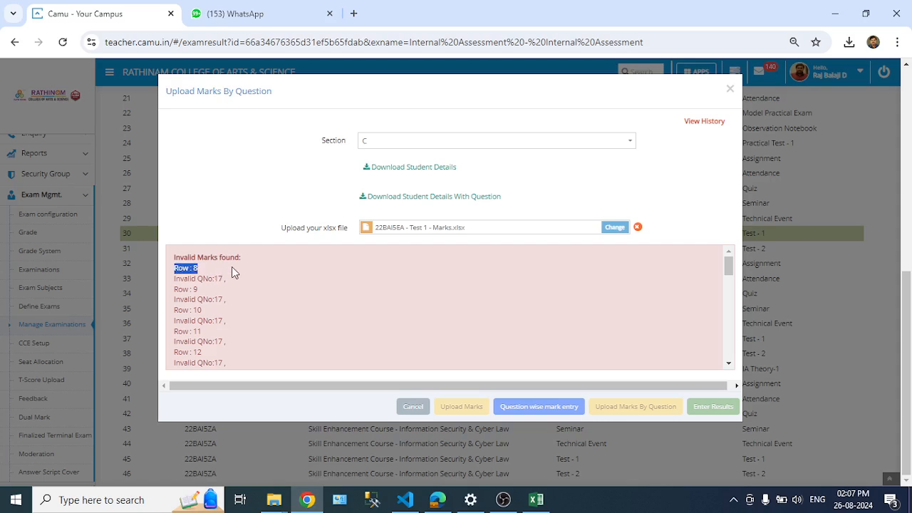
# - Examine the upload's invalid marks list for the row numbers and question numbers it reports
pyautogui.moveTo(175, 278); pyautogui.dragTo(237, 278)
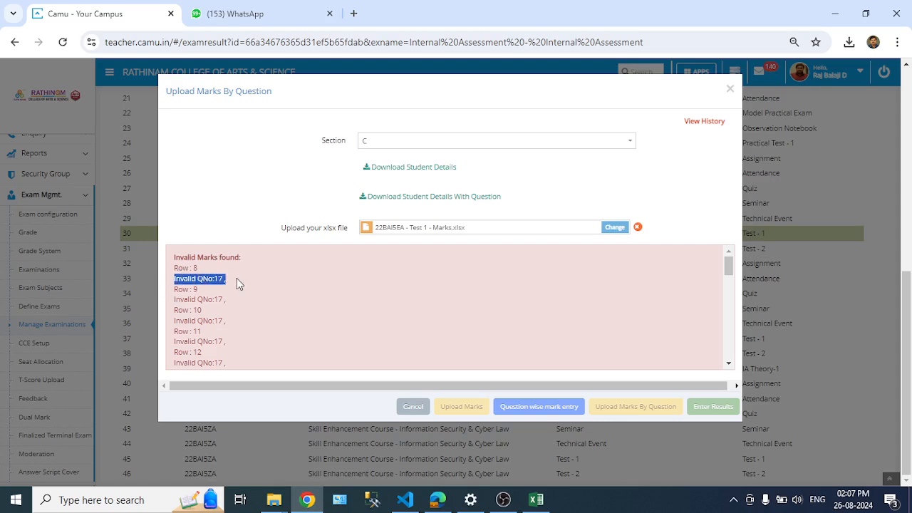
pyautogui.click(237, 278)
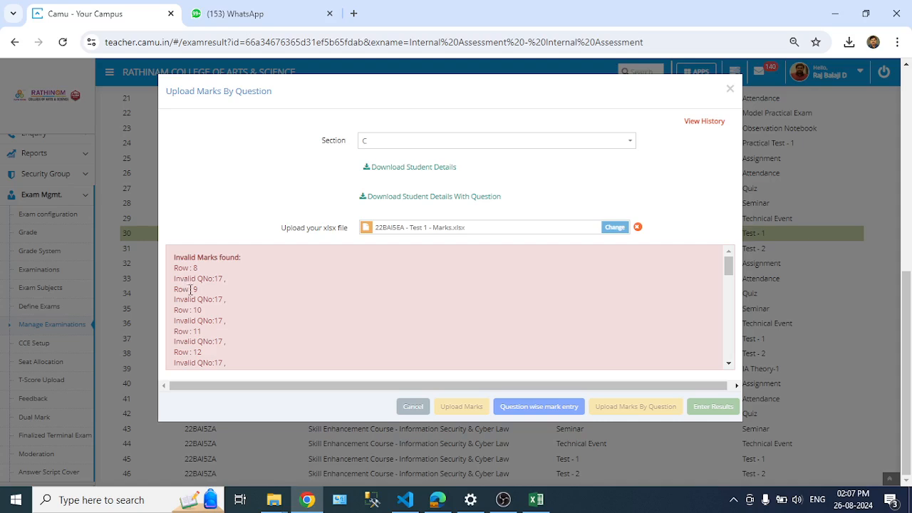
pyautogui.moveTo(175, 269); pyautogui.dragTo(237, 270)
pyautogui.moveTo(174, 279); pyautogui.dragTo(218, 280)
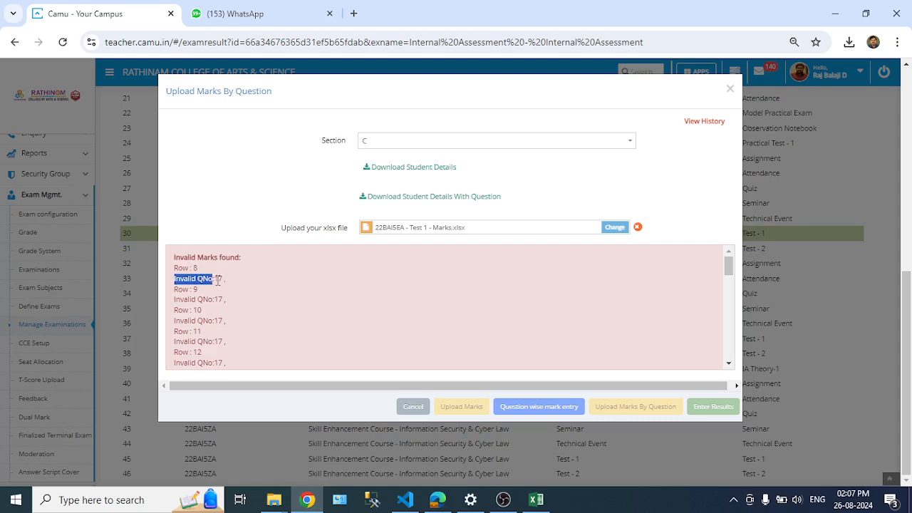
pyautogui.click(232, 286)
pyautogui.scroll(-10, 571, 332)
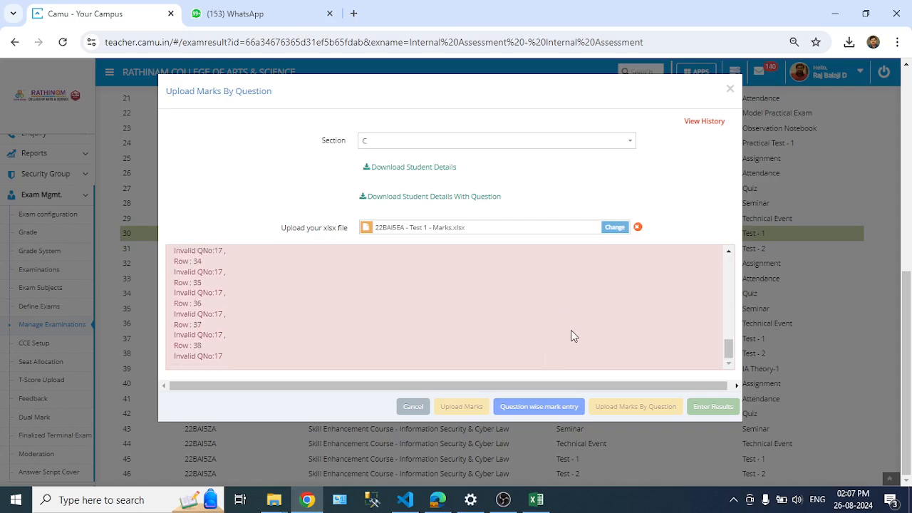
pyautogui.scroll(10, 571, 330)
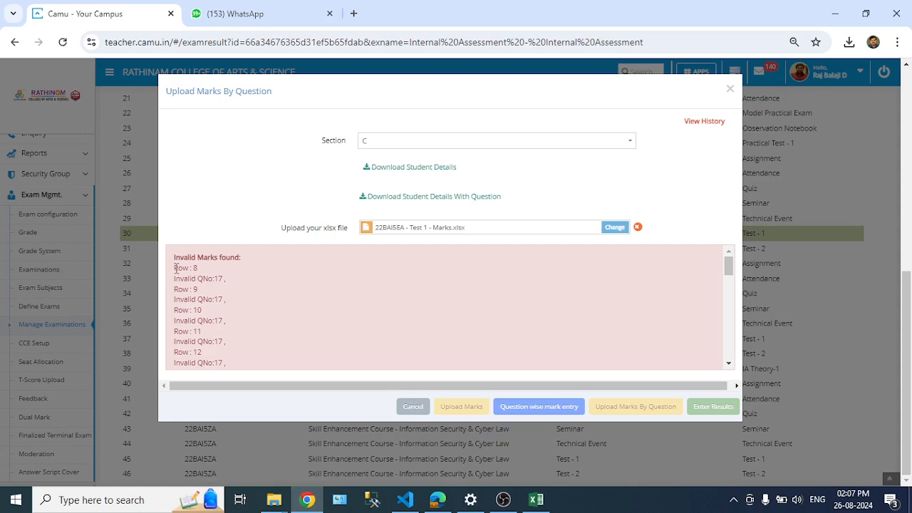
pyautogui.moveTo(176, 269); pyautogui.dragTo(253, 283)
pyautogui.click(253, 283)
pyautogui.moveTo(176, 283); pyautogui.dragTo(235, 279)
pyautogui.click(350, 332)
# - Switch to Excel and enter 0 for question 17 in cell W8
pyautogui.click(537, 499)
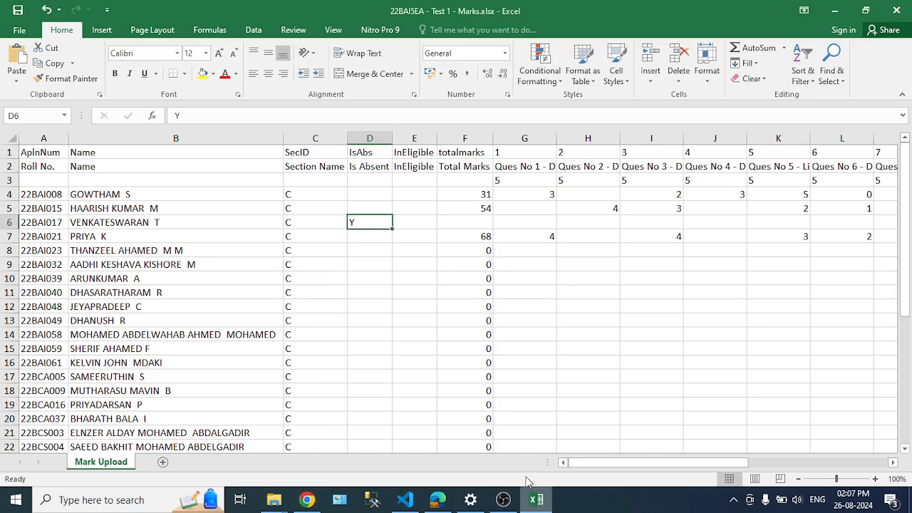
pyautogui.click(7, 251)
pyautogui.moveTo(609, 462); pyautogui.dragTo(753, 462)
pyautogui.click(820, 250)
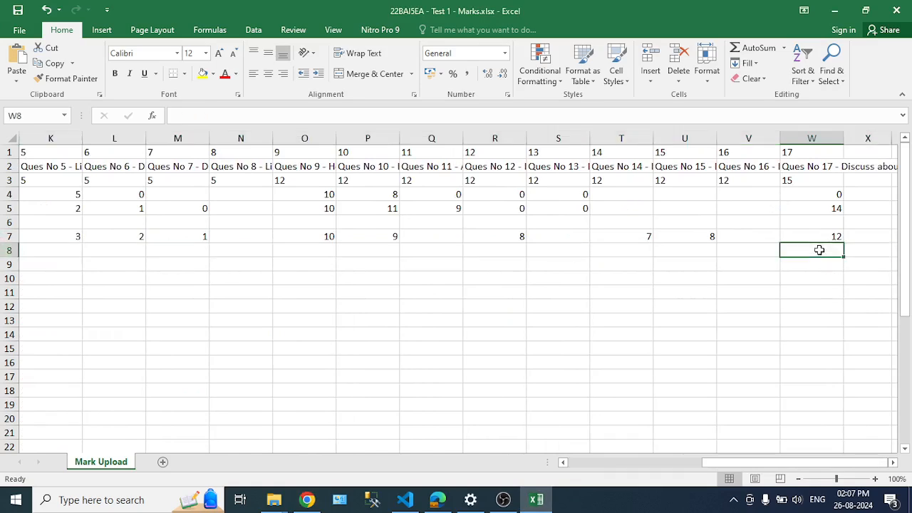
pyautogui.write('0')
pyautogui.press('Return')
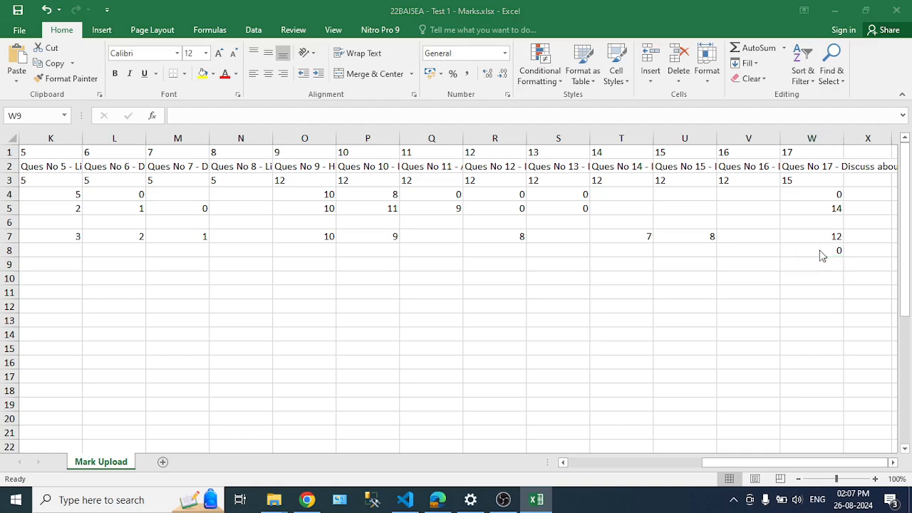
# - Return to Camu in Chrome and replace the upload file with the updated 22BAI5EA - Test 1 - Marks.xlsx
pyautogui.hotkey('alt', 'Tab')
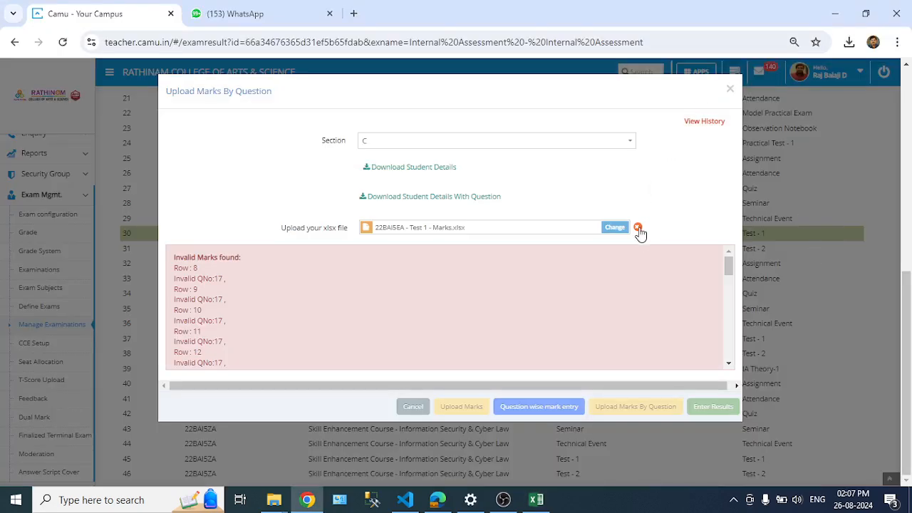
pyautogui.click(638, 228)
pyautogui.click(624, 229)
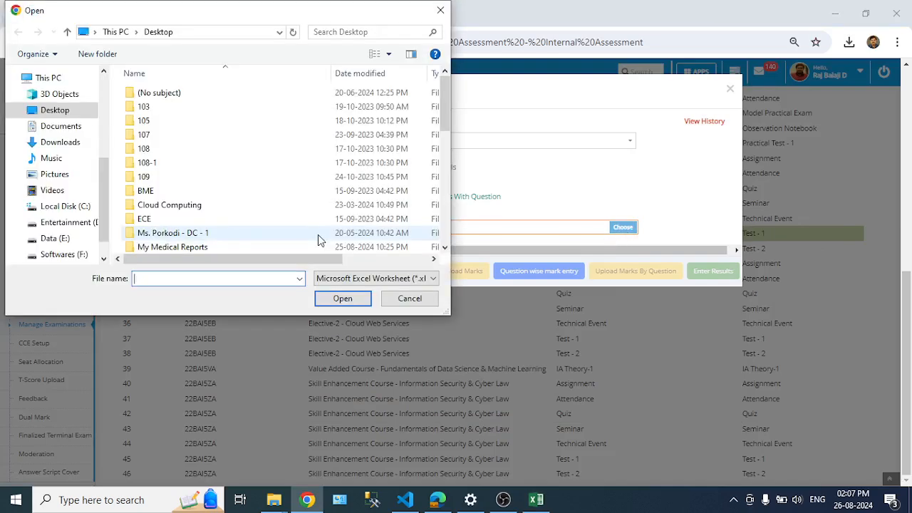
pyautogui.scroll(-3, 318, 240)
pyautogui.click(225, 177)
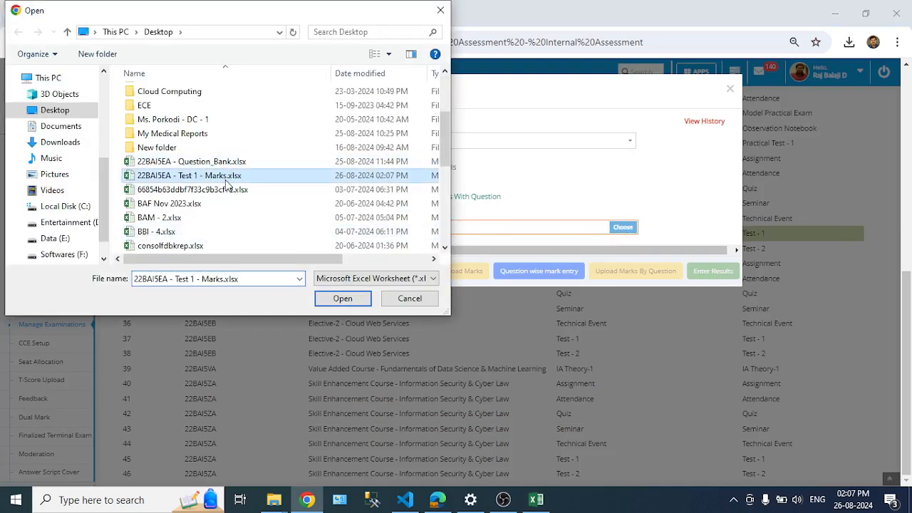
pyautogui.click(352, 302)
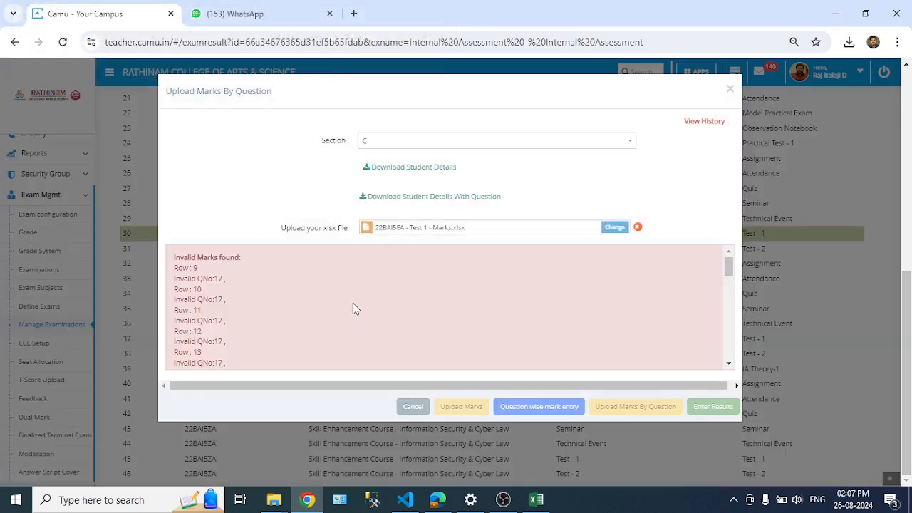
# - Check which rows are still reported with invalid marks and close the upload dialog
pyautogui.moveTo(177, 268)
pyautogui.mouseDown()
pyautogui.moveTo(265, 279)
pyautogui.moveTo(164, 270)
pyautogui.moveTo(172, 273)
pyautogui.mouseUp()
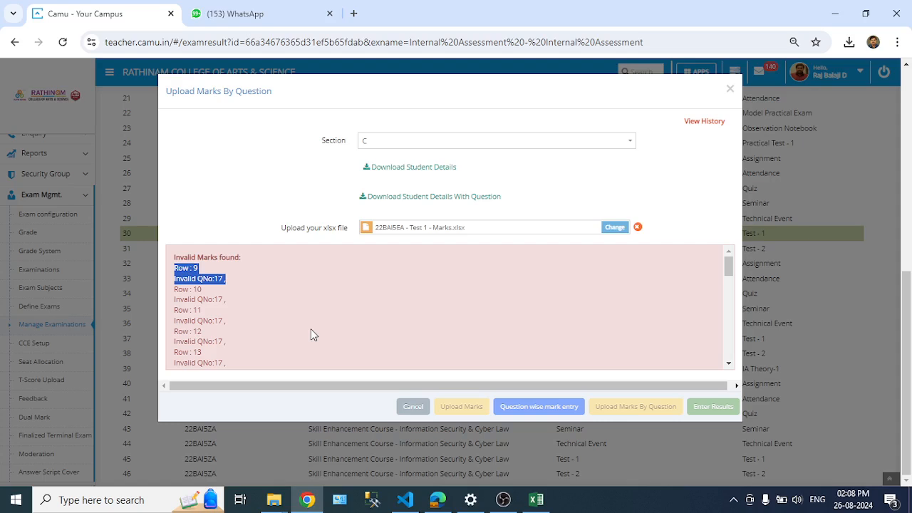
pyautogui.click(266, 291)
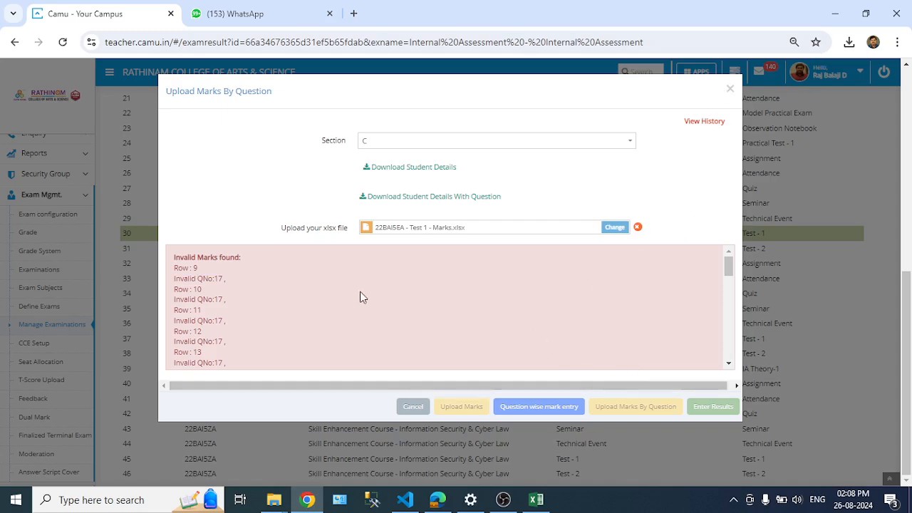
pyautogui.scroll(-9, 565, 354)
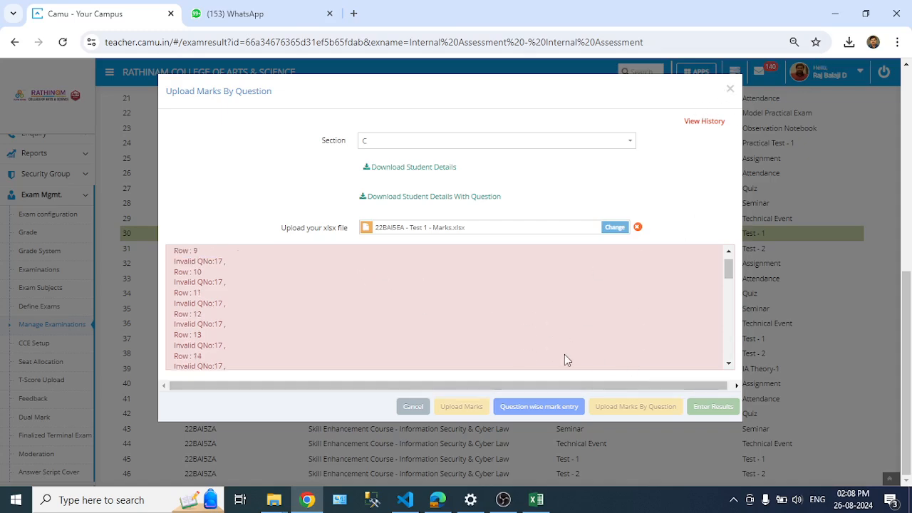
pyautogui.click(730, 89)
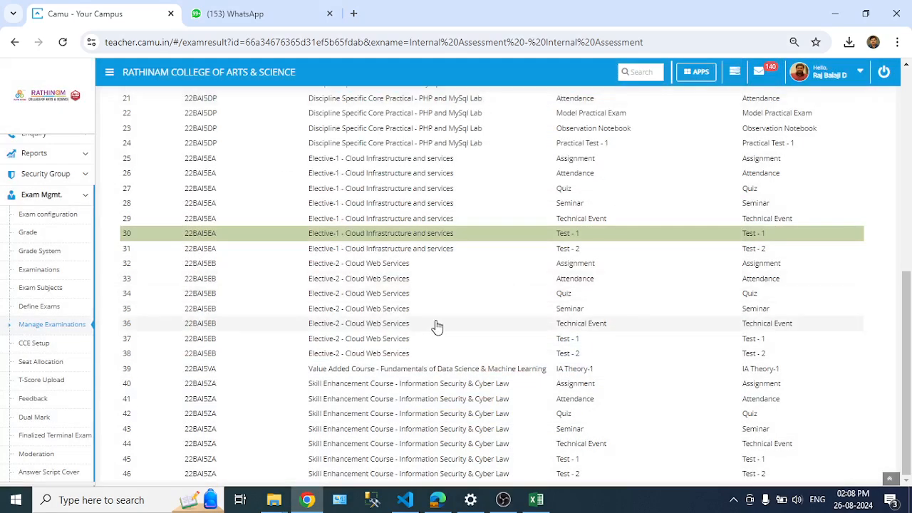
# - Reopen the Test - 1 entry of 22BAI5EA, choose section C and open its results entry list
pyautogui.click(419, 235)
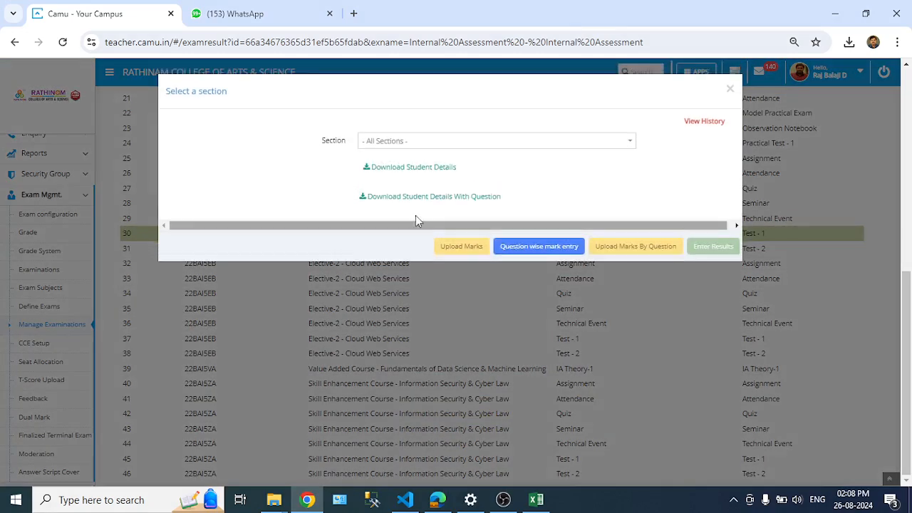
pyautogui.click(389, 141)
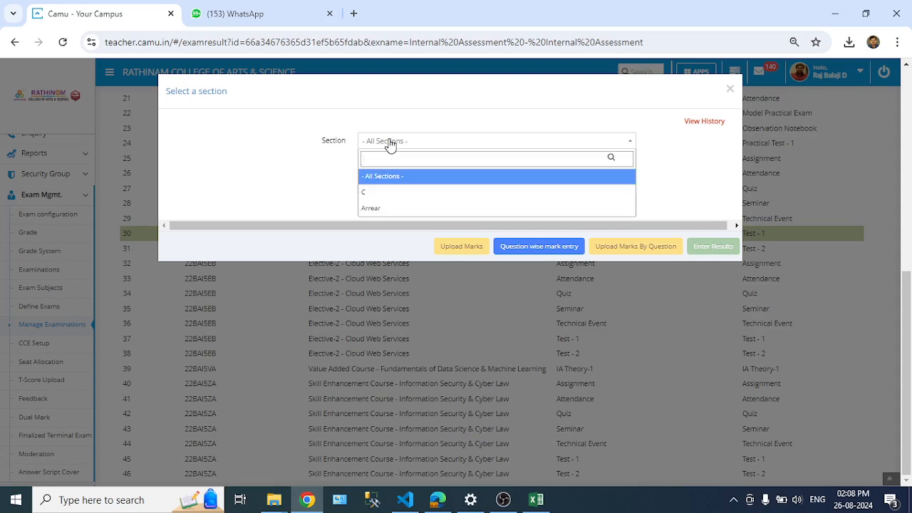
pyautogui.click(376, 194)
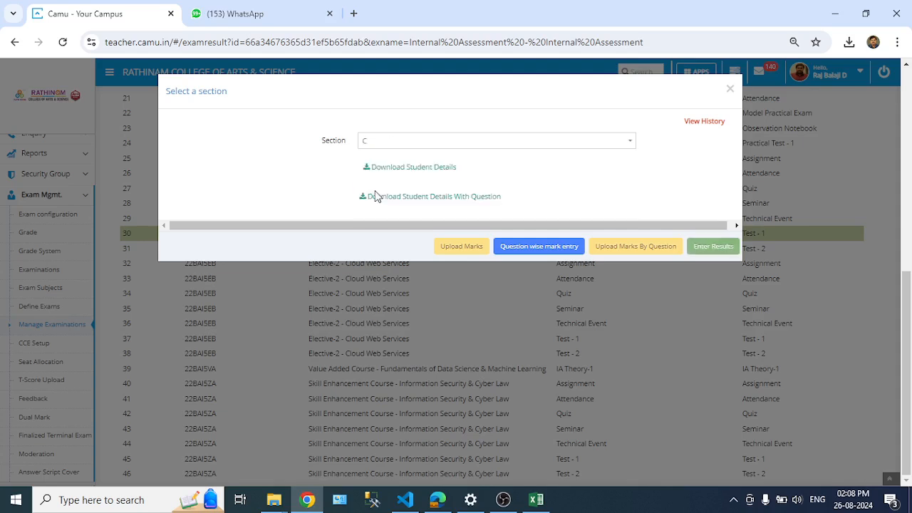
pyautogui.click(713, 247)
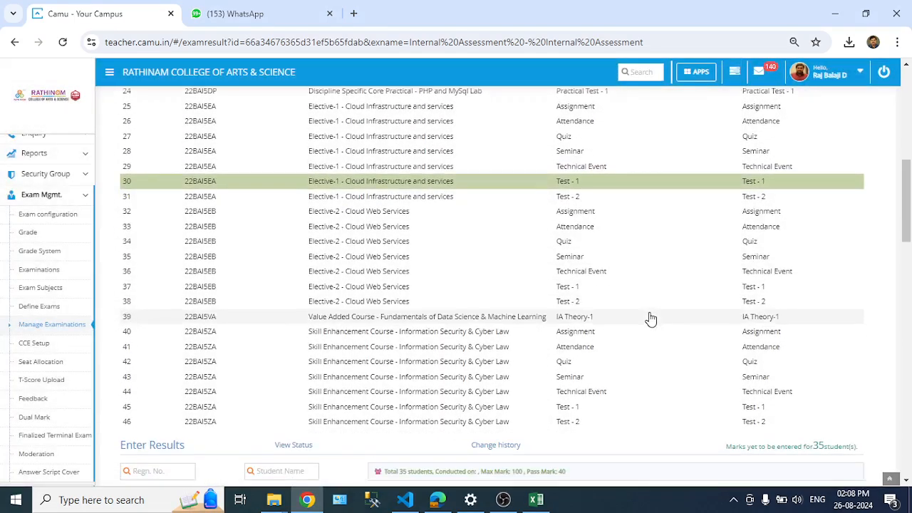
# - Look through the section C results list, from the student marks and absence fields to the finalize and publish options
pyautogui.scroll(-18, 650, 312)
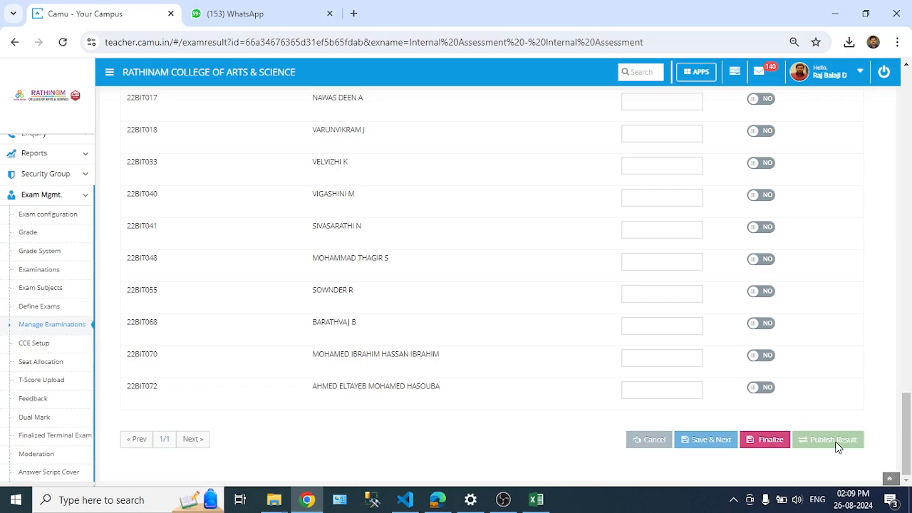
pyautogui.scroll(5, 837, 447)
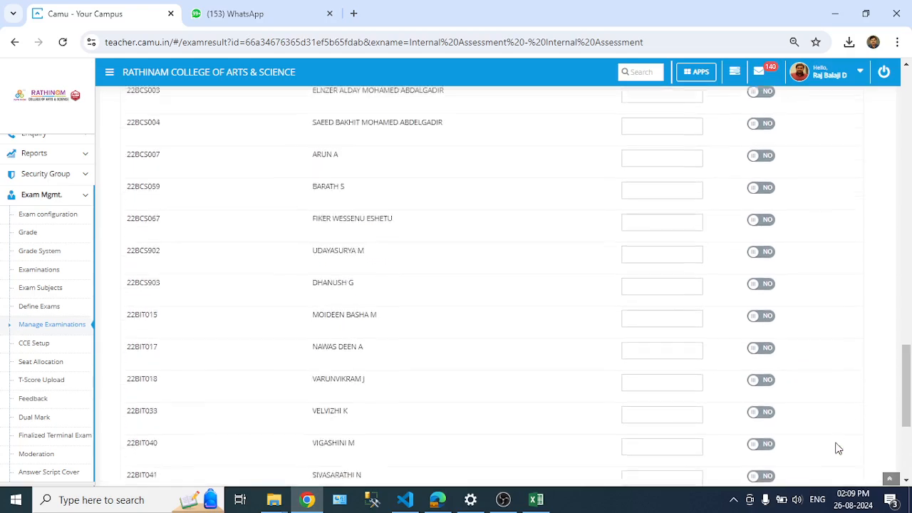
pyautogui.scroll(-6, 837, 447)
pyautogui.scroll(7, 608, 390)
pyautogui.scroll(15, 607, 394)
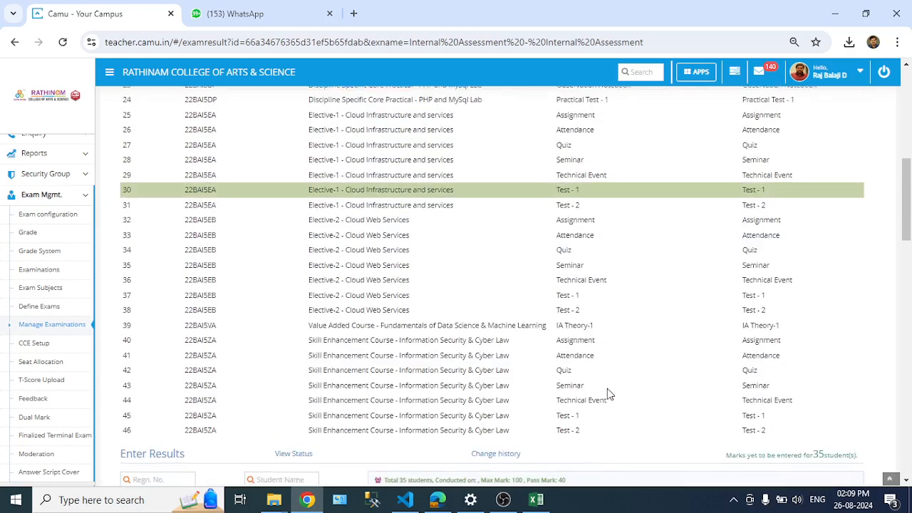
pyautogui.scroll(-5, 607, 394)
pyautogui.scroll(2, 390, 161)
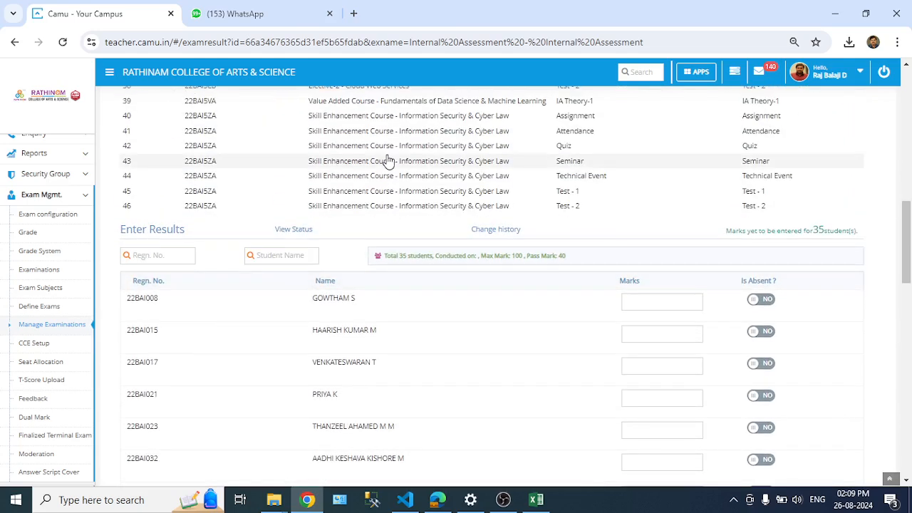
# - View the status history of the Test - 1 results, close it and return to the end of the student list
pyautogui.click(295, 230)
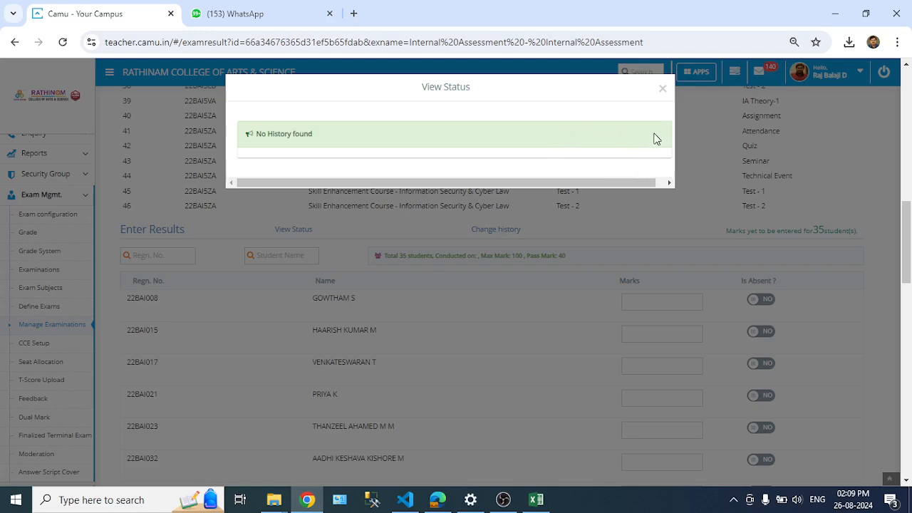
pyautogui.click(662, 88)
pyautogui.scroll(-7, 633, 302)
pyautogui.scroll(-5, 633, 303)
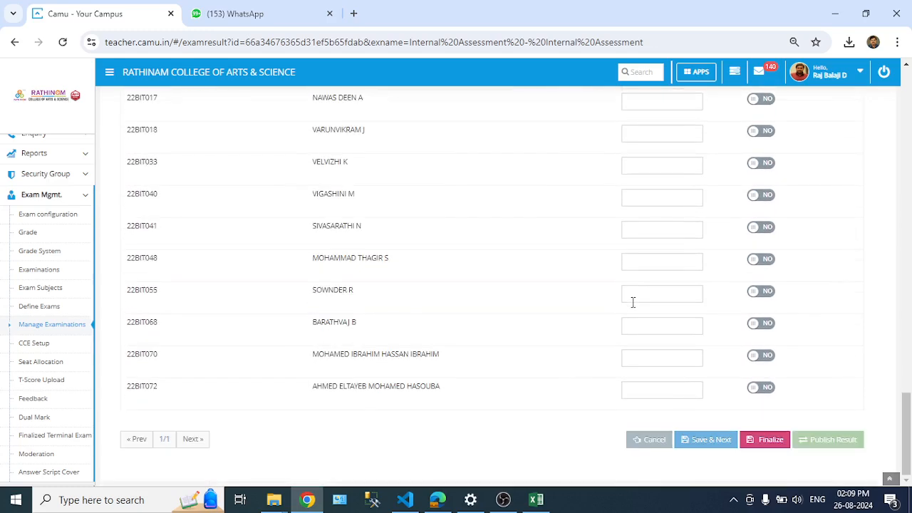